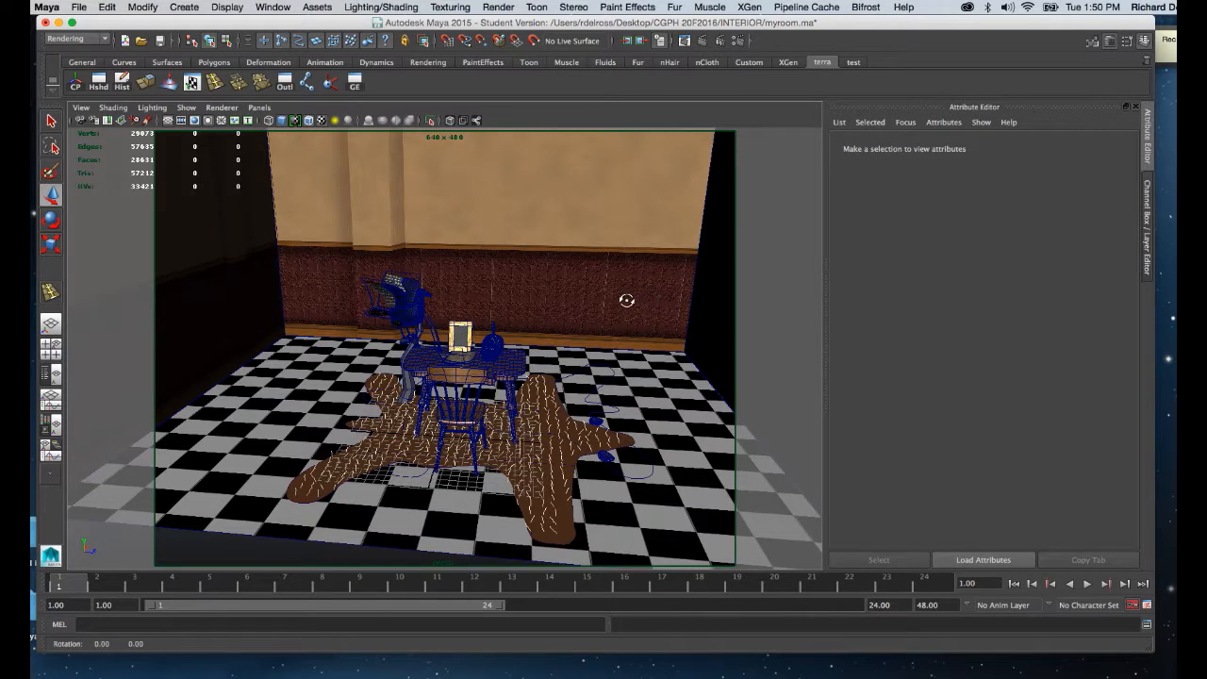
Create a spot light in the room scene.
alt+drag(625, 299, 571, 320)
alt+right_drag(571, 320, 568, 376)
alt+middle_drag(567, 377, 572, 388)
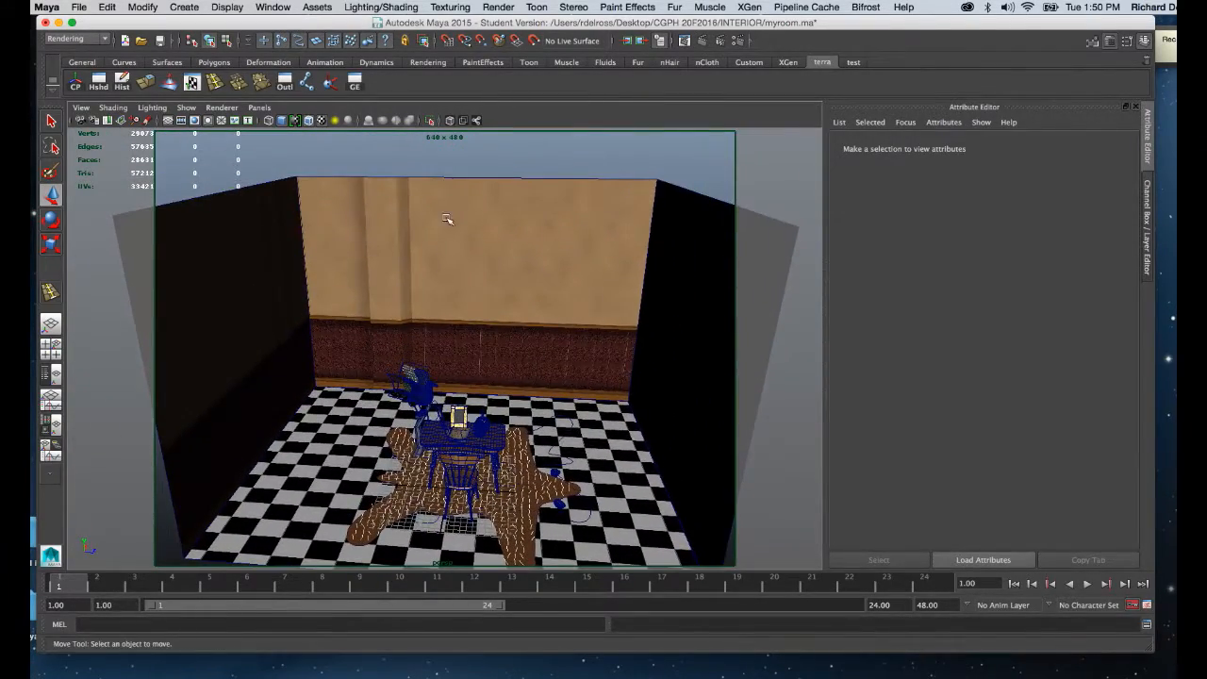
key(space)
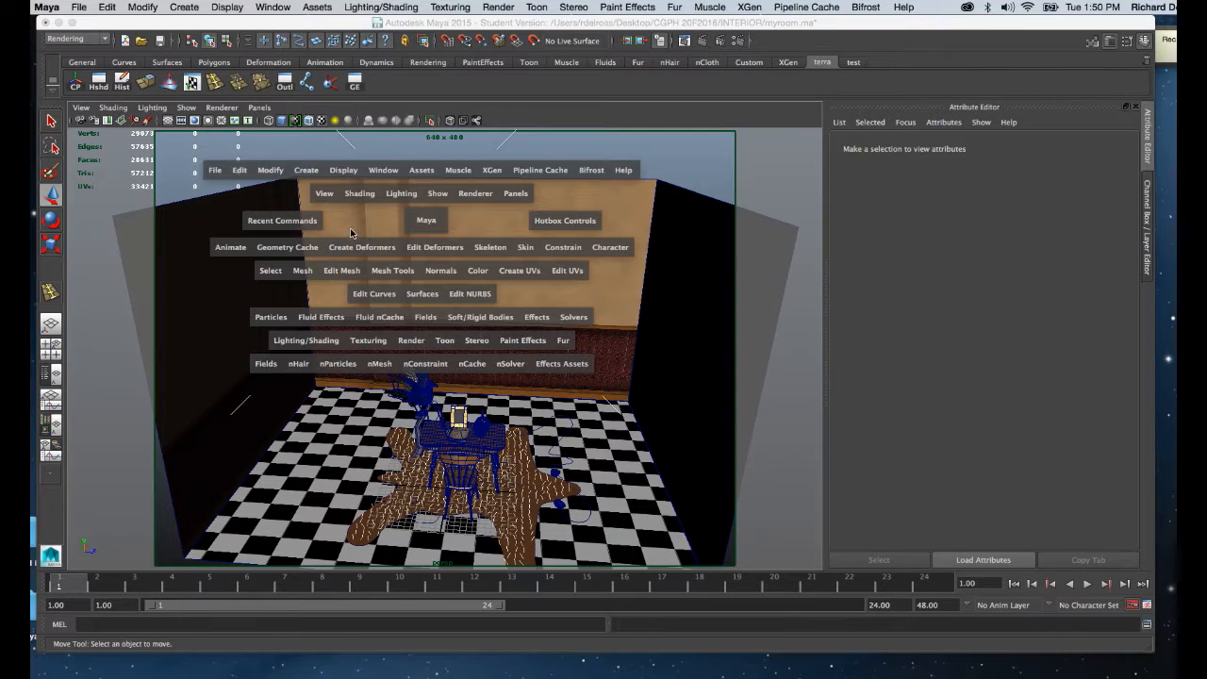
click(296, 170)
mouse_move(329, 234)
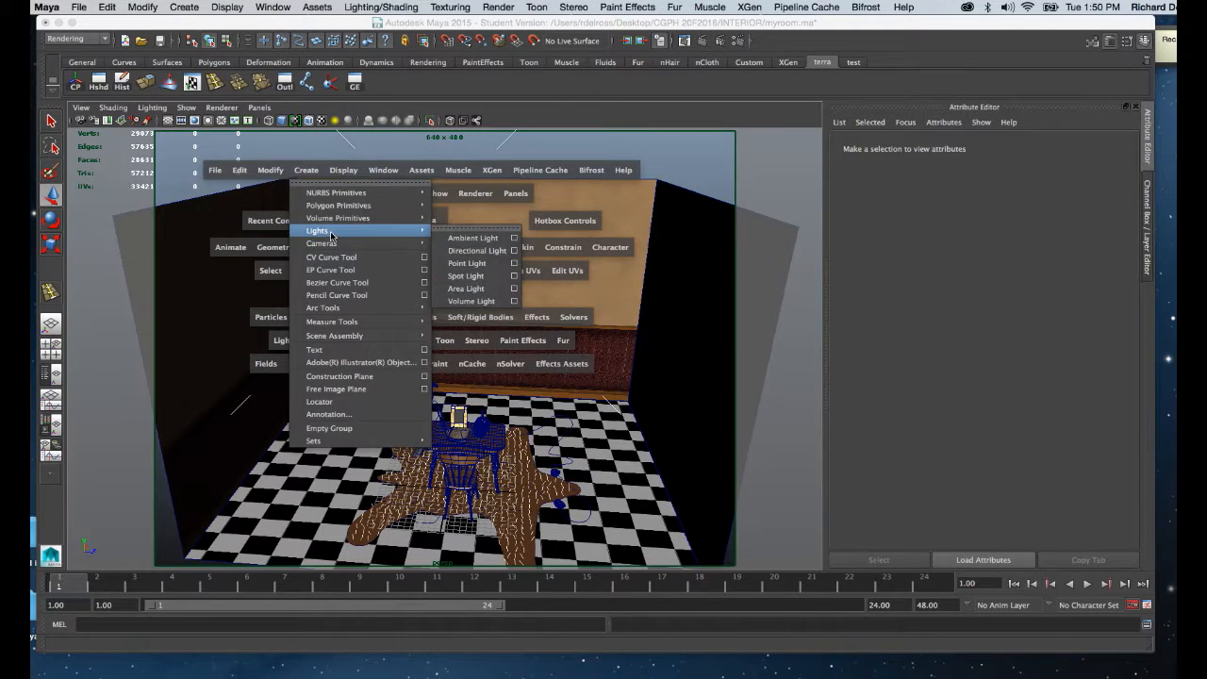
click(466, 276)
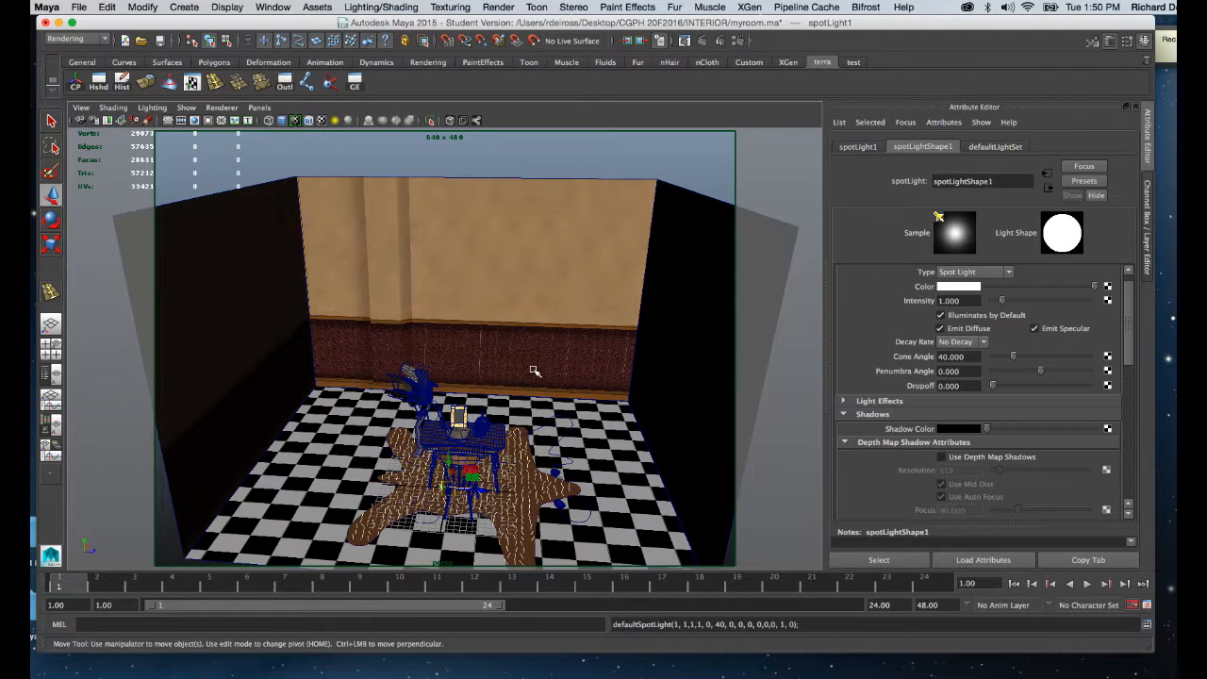
Switch the perspective view to wireframe display around the new spot light.
alt+drag(534, 371, 550, 277)
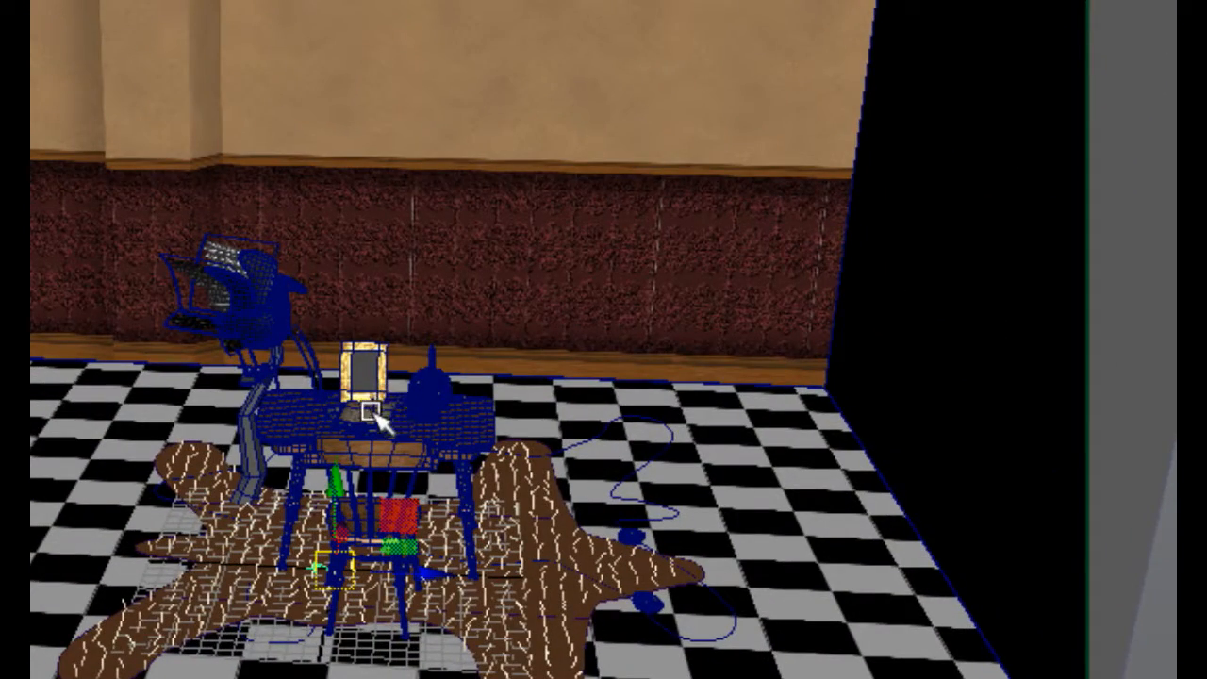
alt+middle_drag(382, 424, 468, 247)
alt+right_drag(470, 247, 472, 268)
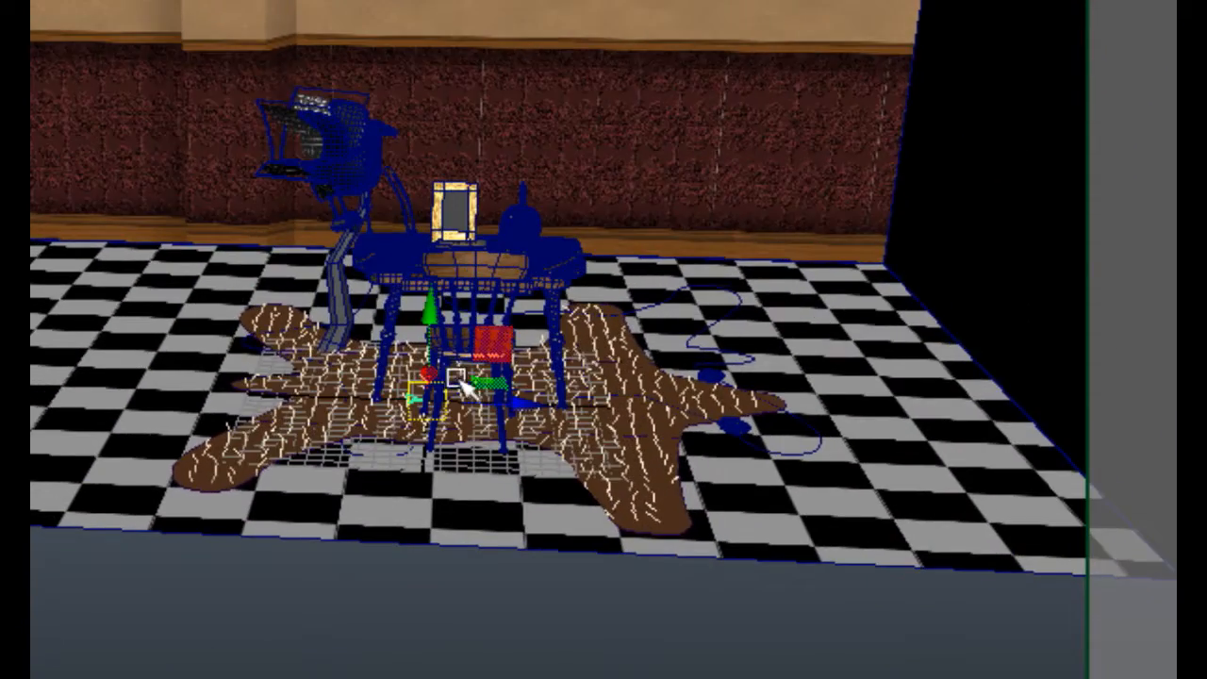
key(4)
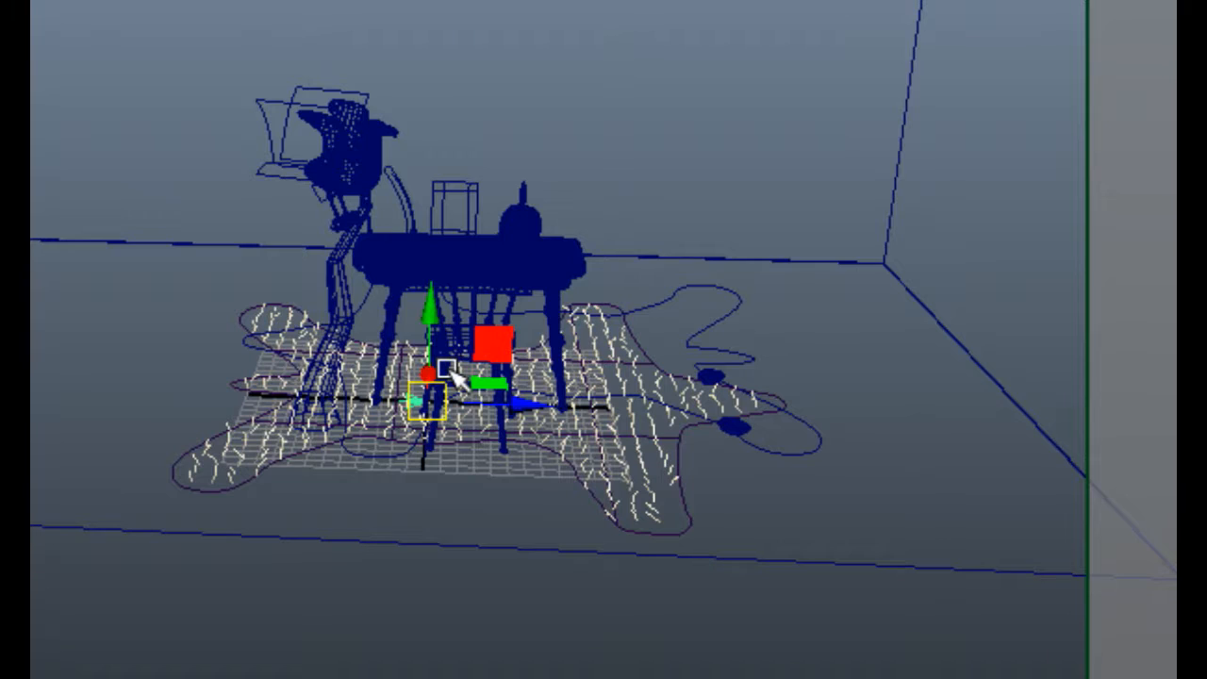
alt+right_drag(501, 388, 431, 337)
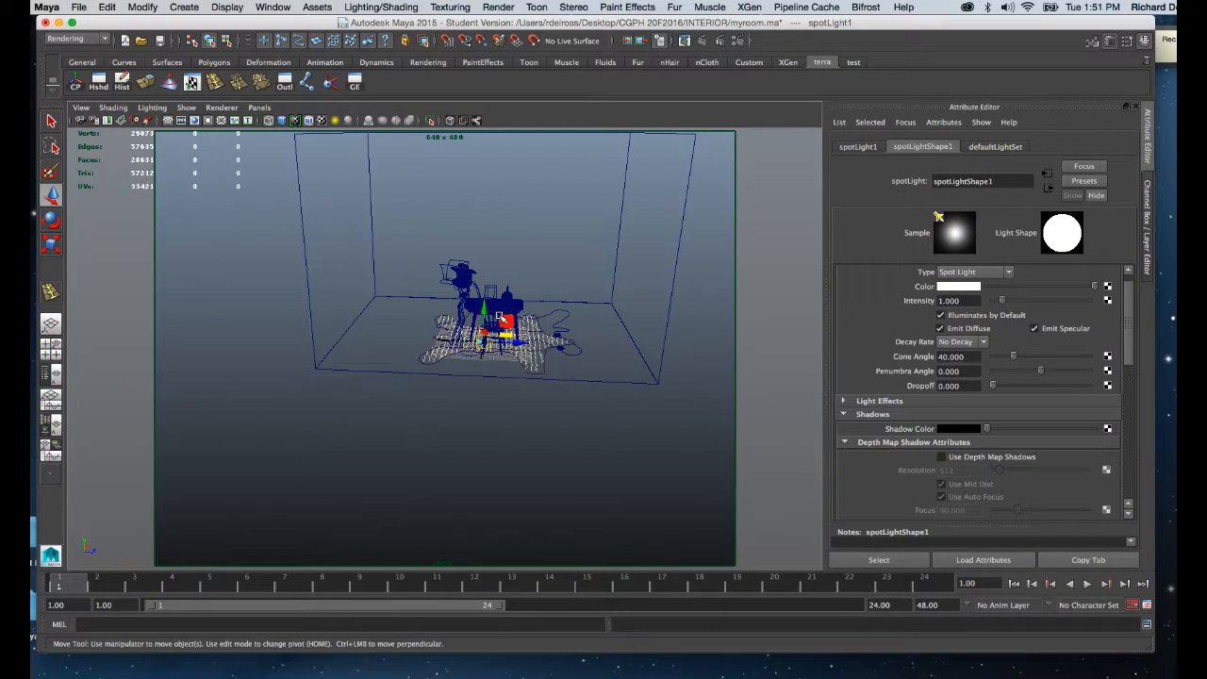
Raise the spot light straight up from the floor until it hangs high above the desk.
key(f)
alt+right_drag(521, 399, 469, 302)
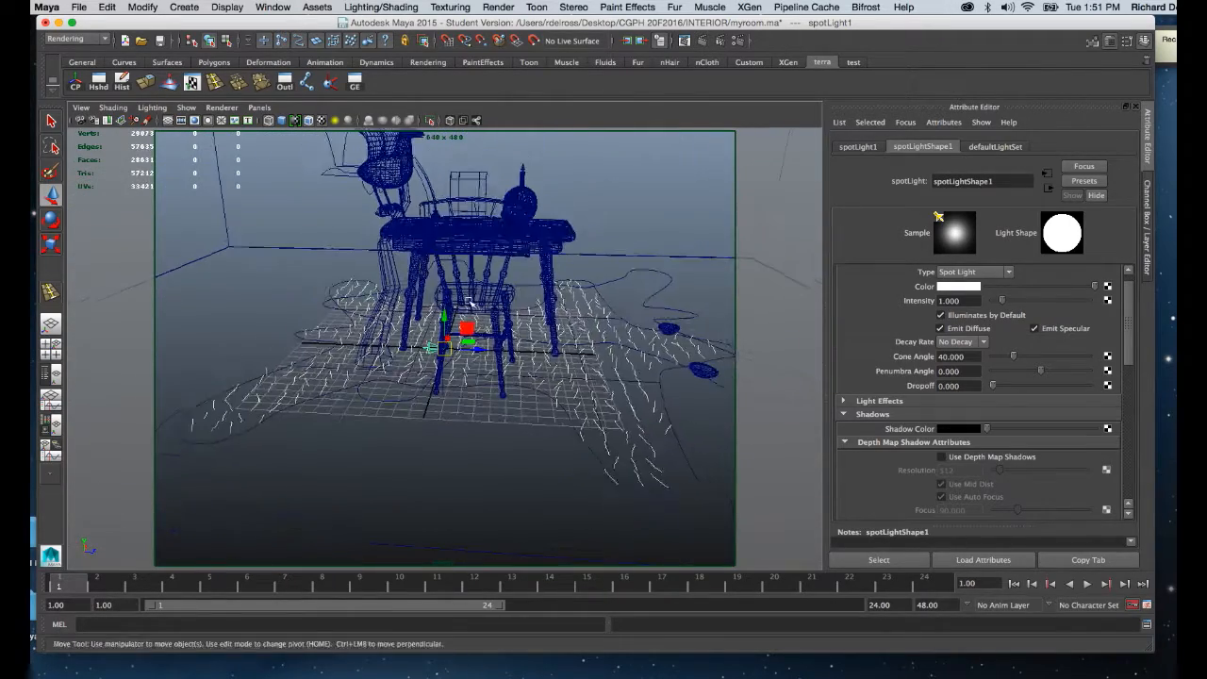
alt+middle_drag(469, 302, 469, 359)
alt+right_drag(478, 372, 473, 365)
drag(445, 365, 447, 140)
alt+right_drag(506, 218, 490, 178)
drag(447, 241, 447, 142)
alt+drag(553, 269, 551, 327)
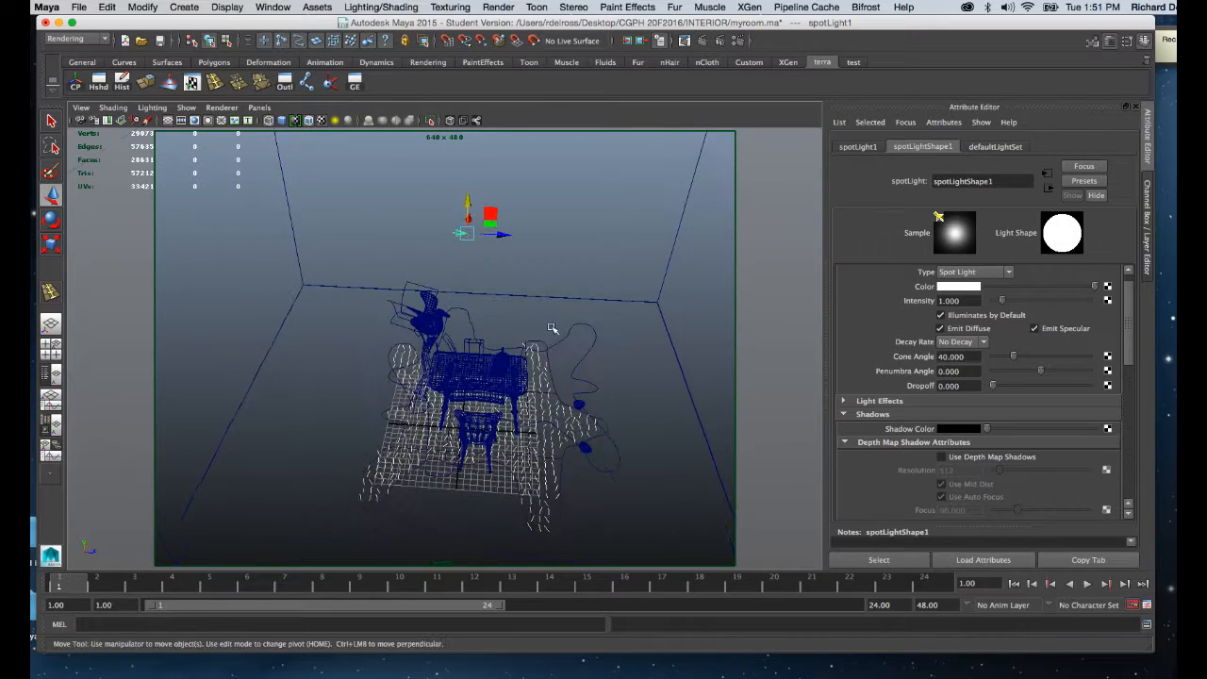
Show the spot light's manipulators and move its aim point onto the desktop so it shines down on the papers.
key(t)
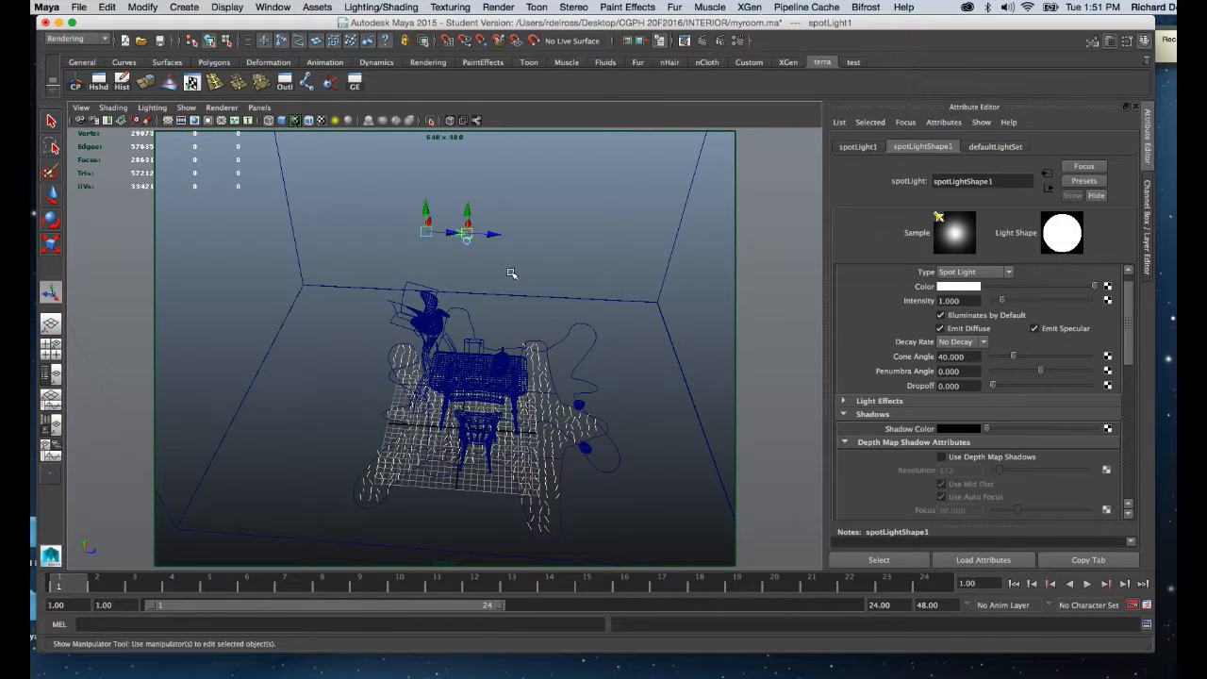
mouse_move(507, 272)
alt+mouse_down()
mouse_move(507, 261)
mouse_move(534, 310)
mouse_move(518, 278)
alt+mouse_up()
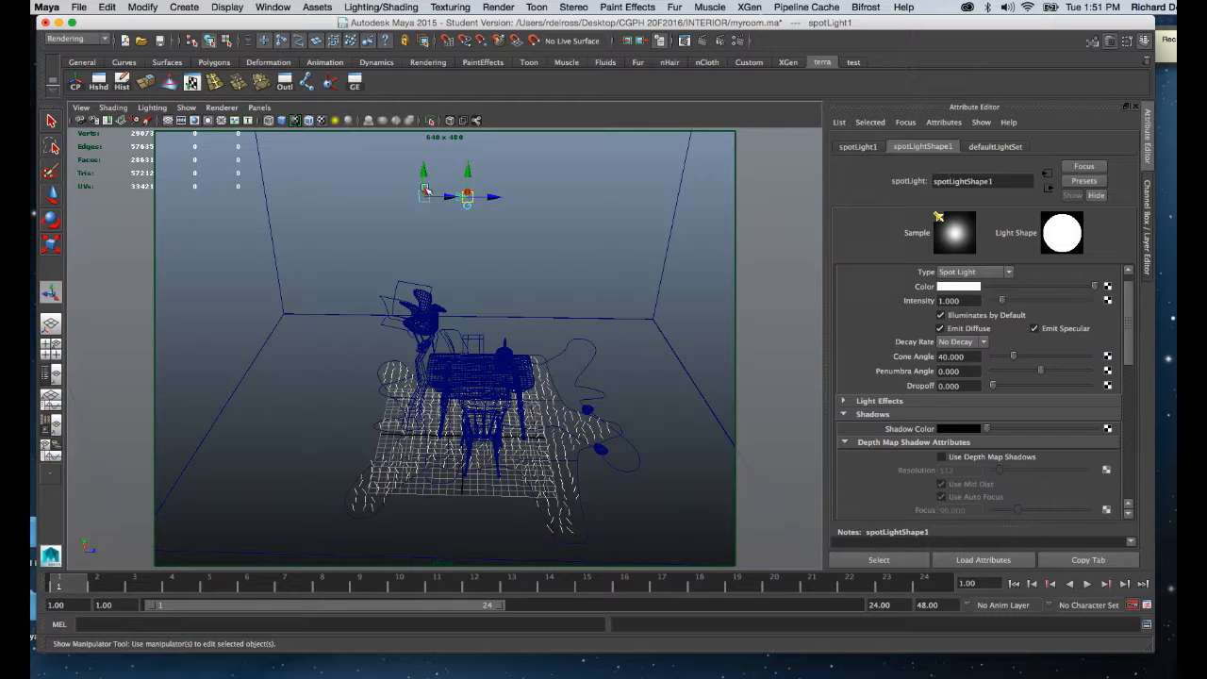
drag(424, 195, 485, 305)
Display the scene shaded with textures and inspect the light's position and aim point over the desk.
key(6)
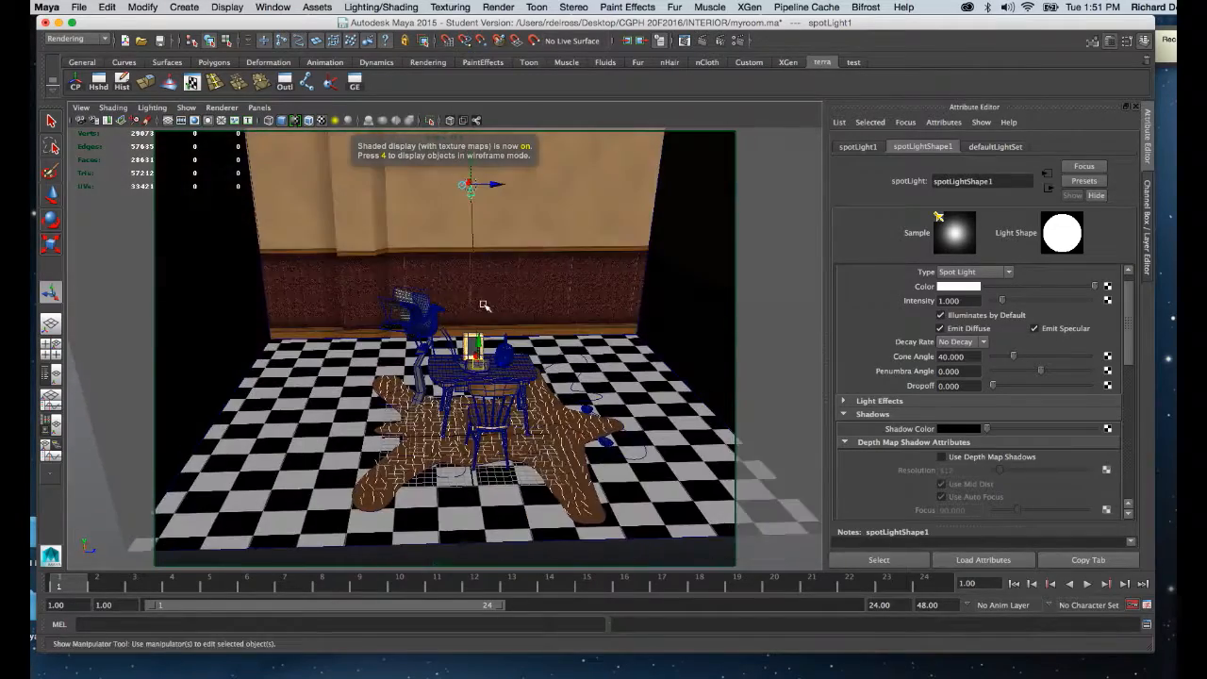
alt+right_drag(485, 304, 493, 375)
mouse_move(492, 375)
alt+mouse_down()
mouse_move(483, 387)
mouse_move(486, 378)
alt+mouse_up()
alt+middle_drag(487, 377, 513, 400)
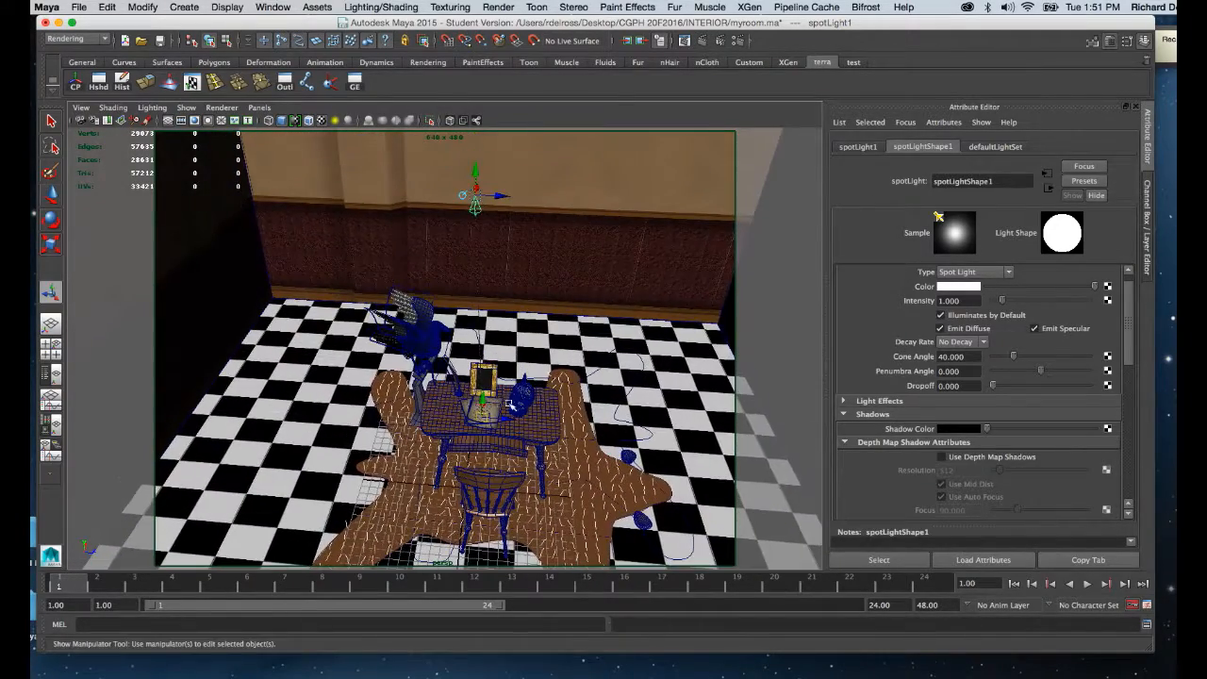
scroll(505, 380, up, 10)
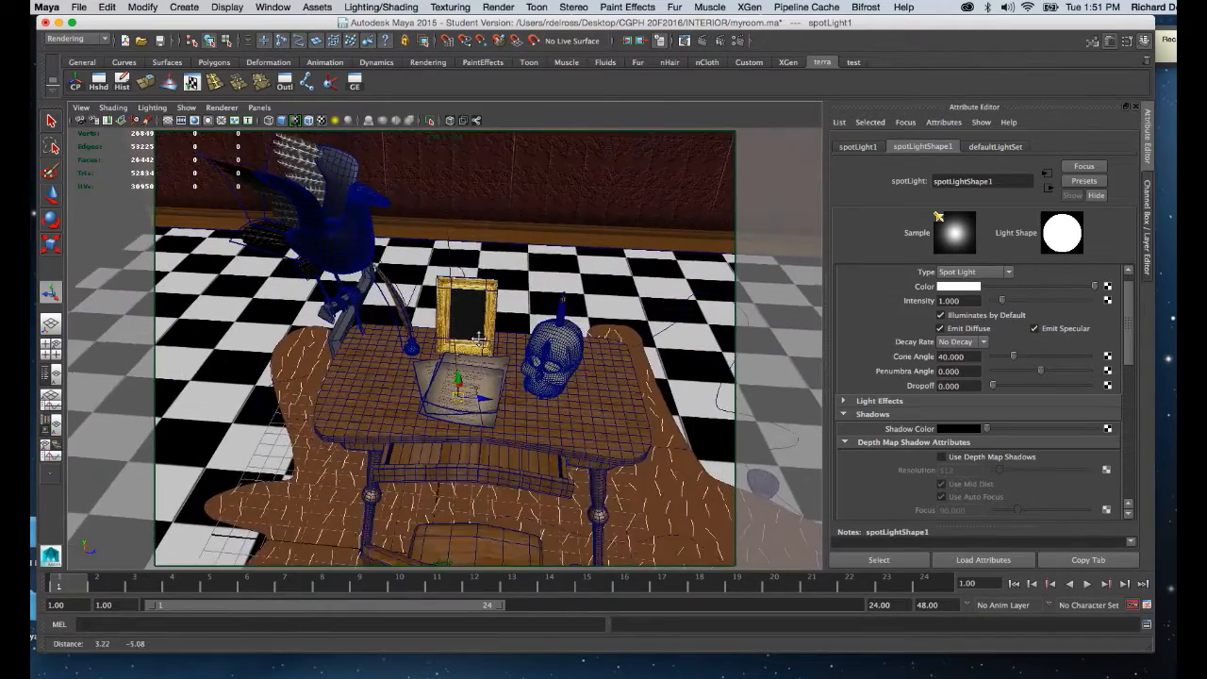
scroll(501, 385, down, 12)
alt+drag(502, 378, 510, 321)
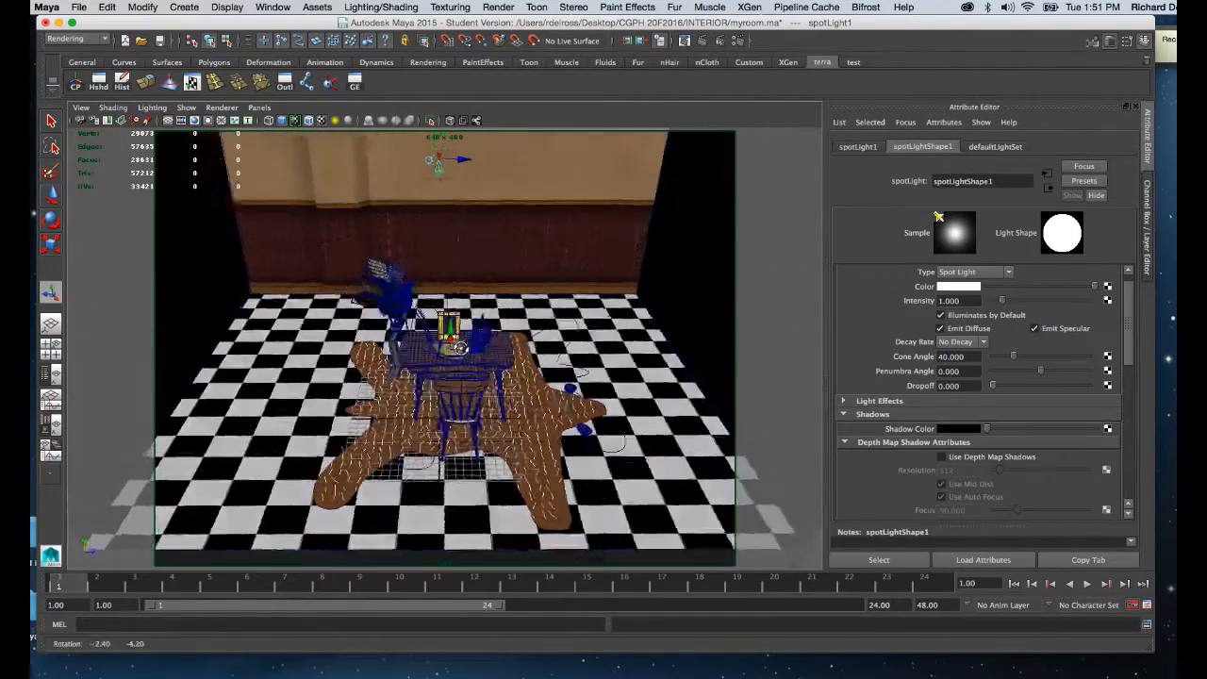
scroll(510, 317, down, 2)
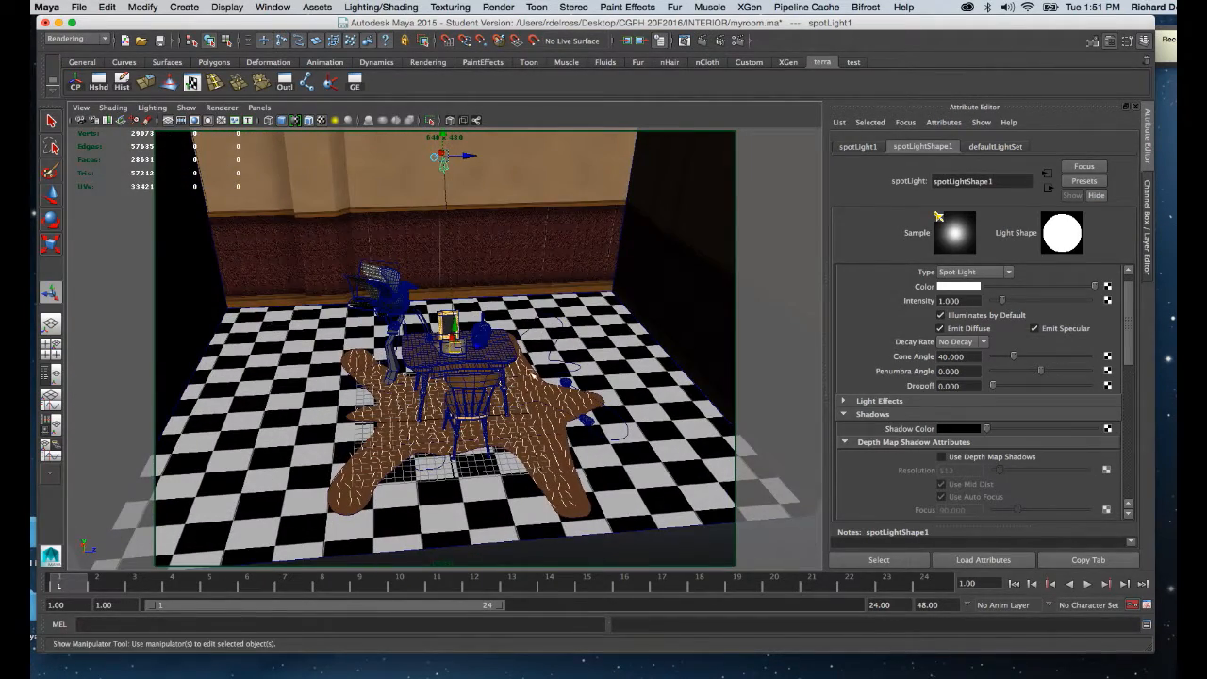
mouse_move(416, 251)
alt+mouse_down()
mouse_move(425, 283)
mouse_move(439, 253)
alt+mouse_up()
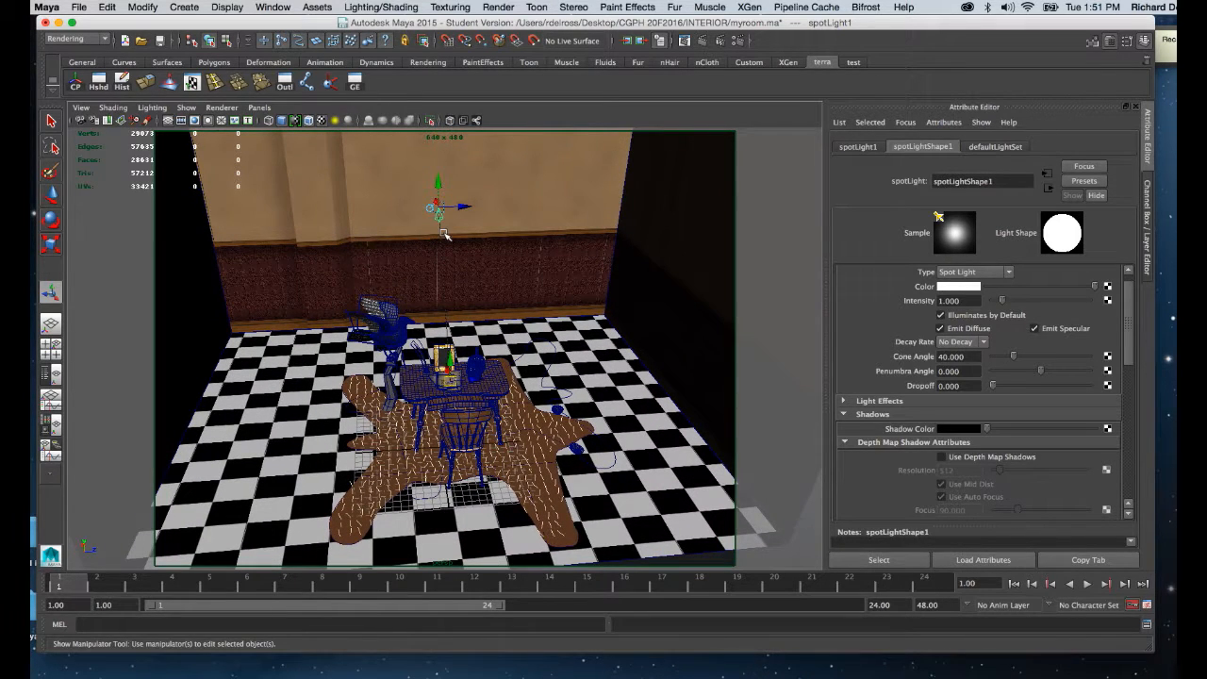
Turn on the use-all-lights display to preview the spot light's pool of light on the desk and rug.
key(6)
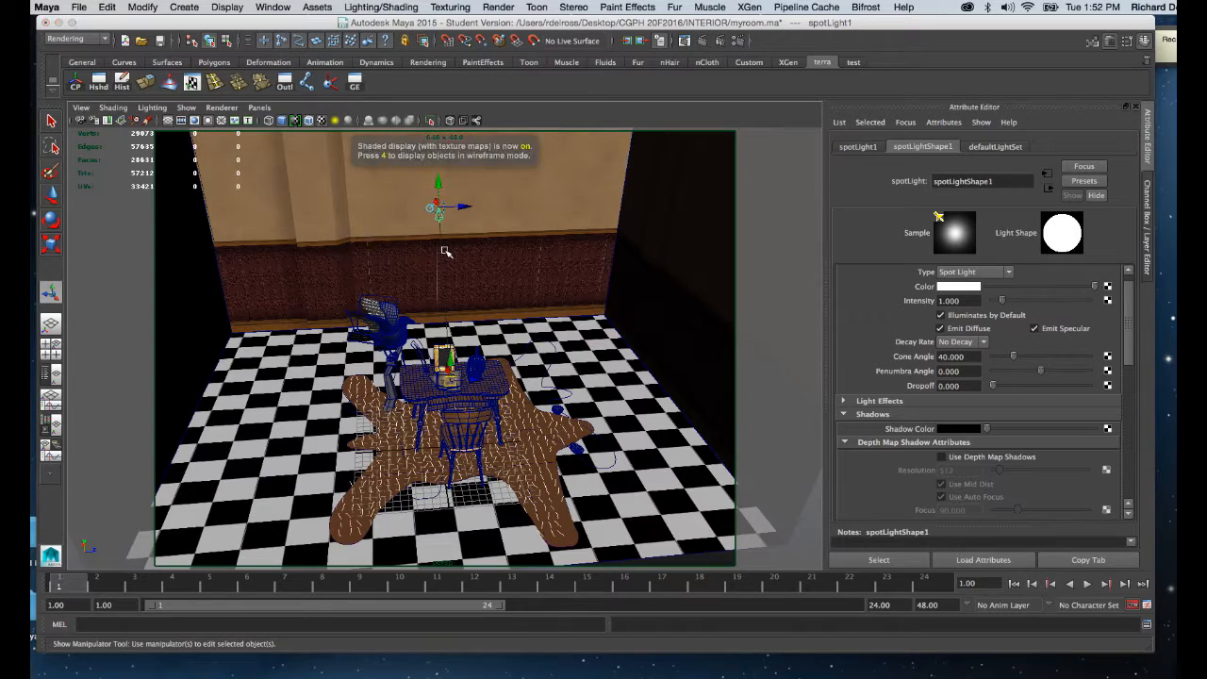
key(7)
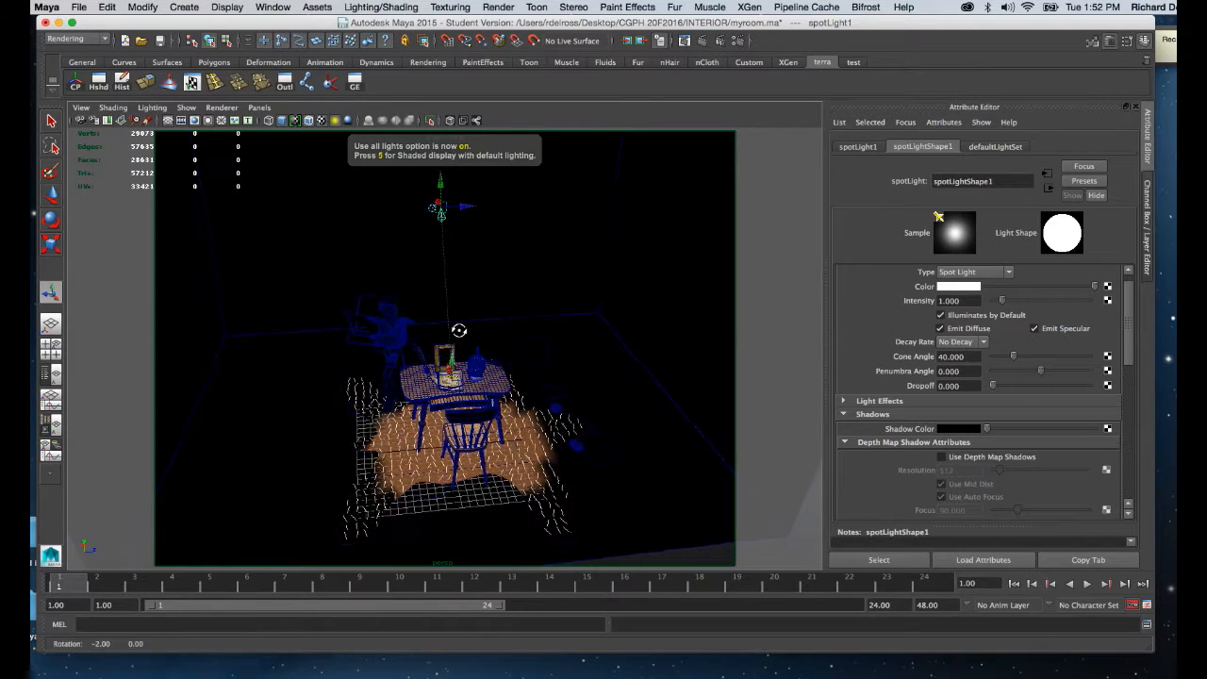
alt+right_drag(477, 317, 429, 352)
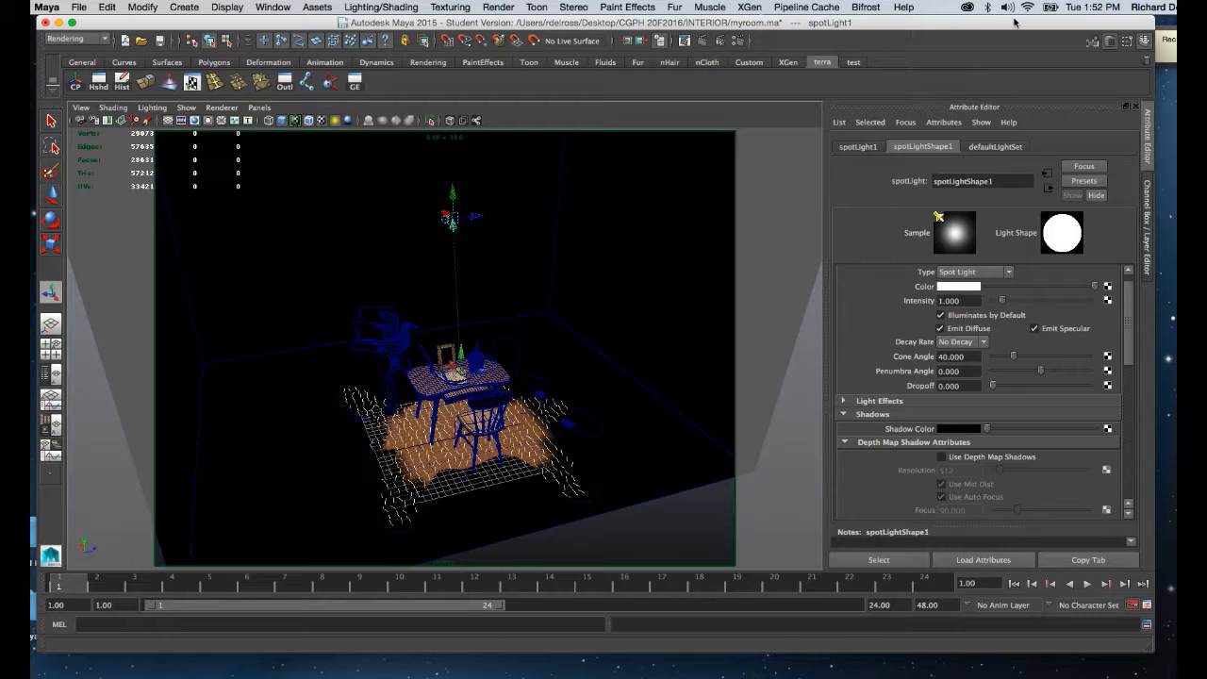
drag(1015, 21, 1018, 21)
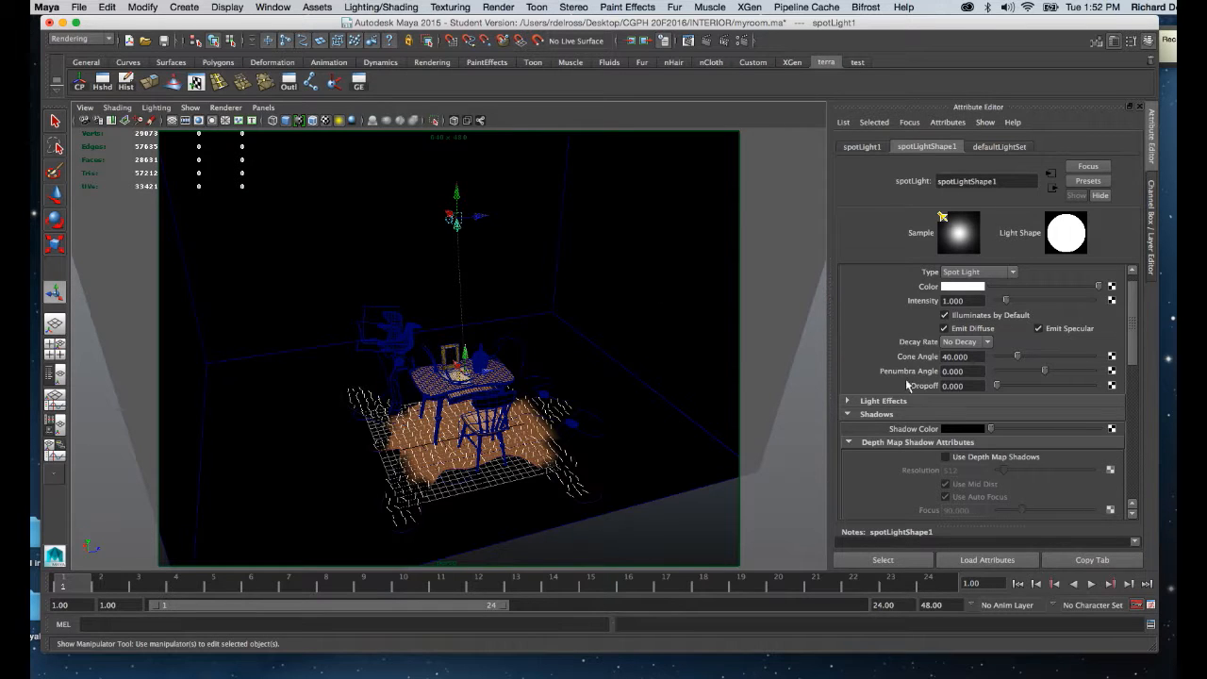
mouse_move(593, 312)
alt+right_down()
mouse_move(595, 339)
mouse_move(598, 302)
mouse_move(579, 329)
alt+right_up()
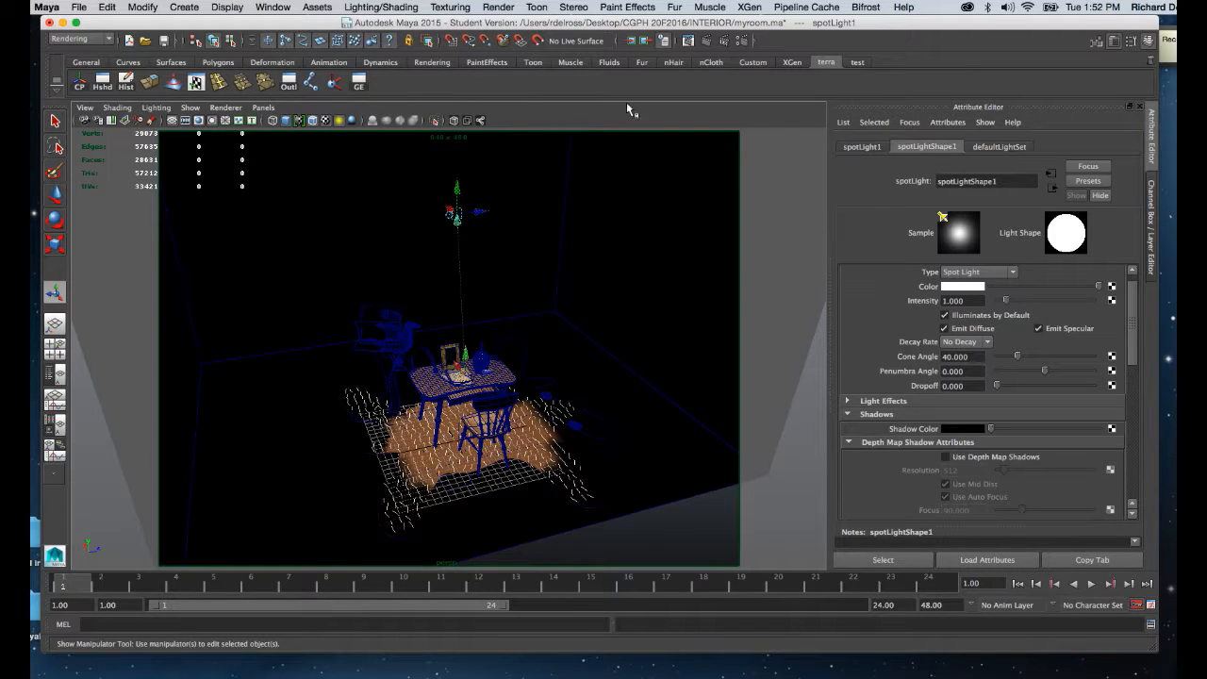
Run an IPR render of the perspective view to check the spot light's edge, and close the Render View.
click(726, 42)
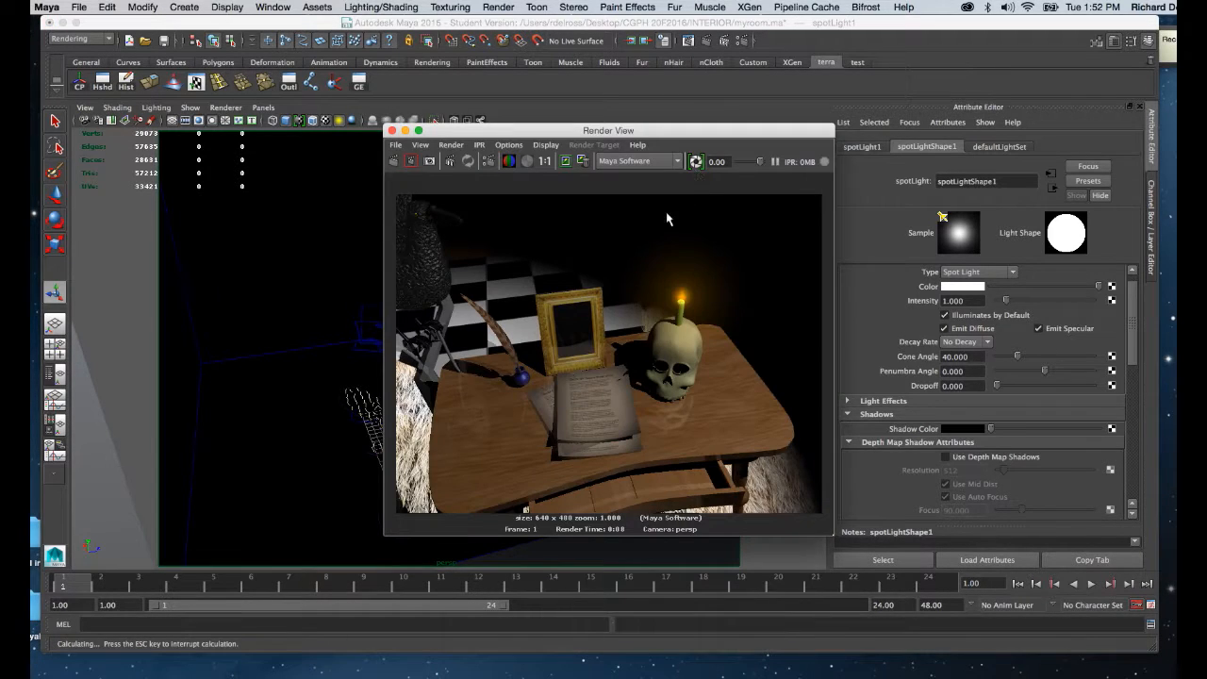
click(457, 162)
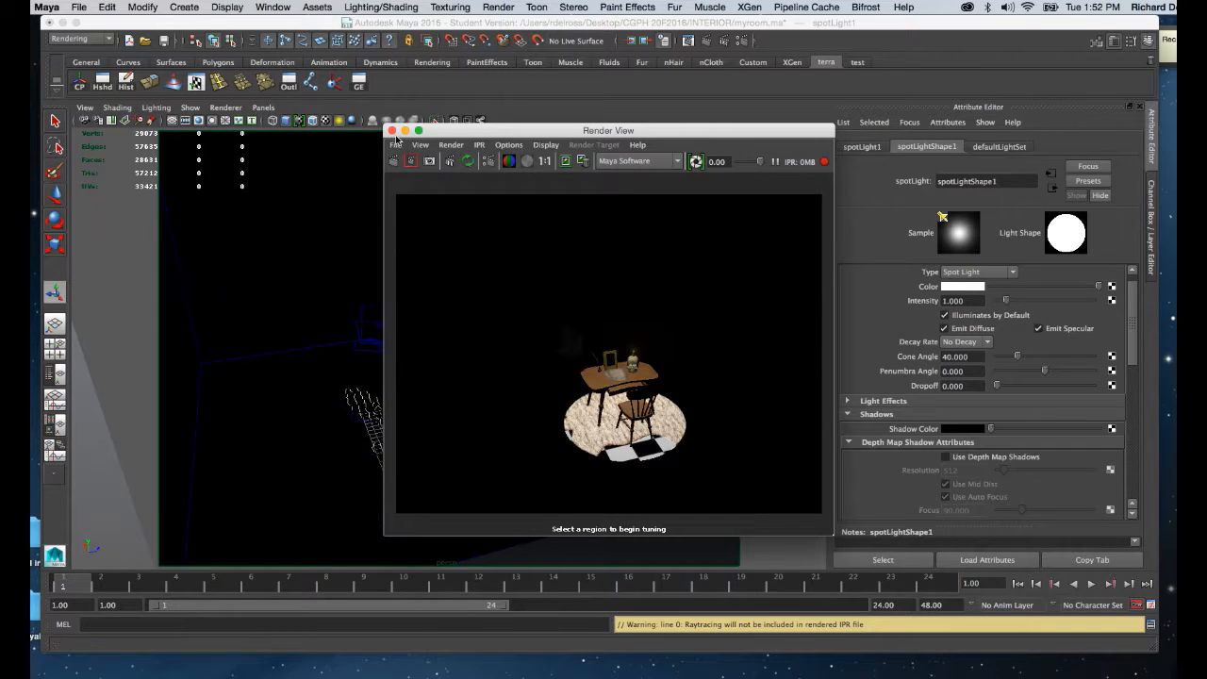
click(392, 131)
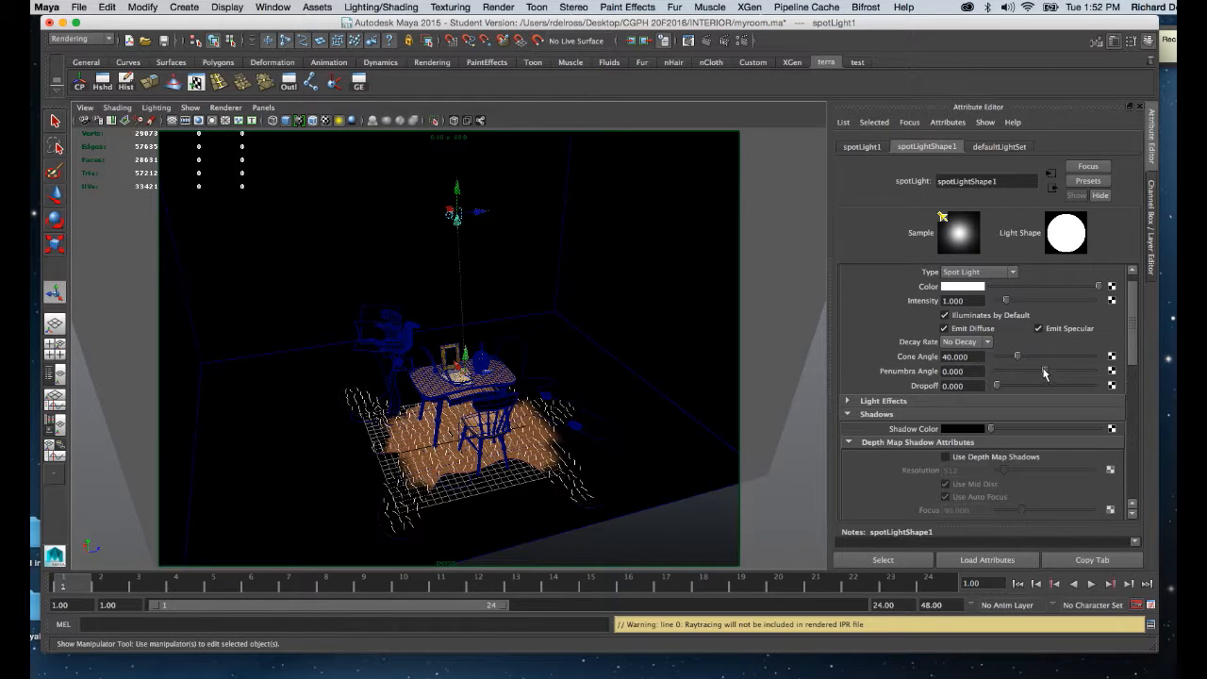
Set the spot light's penumbra angle to 10 and cone angle to about 52.5, and check them in an IPR render.
drag(1045, 373, 1113, 377)
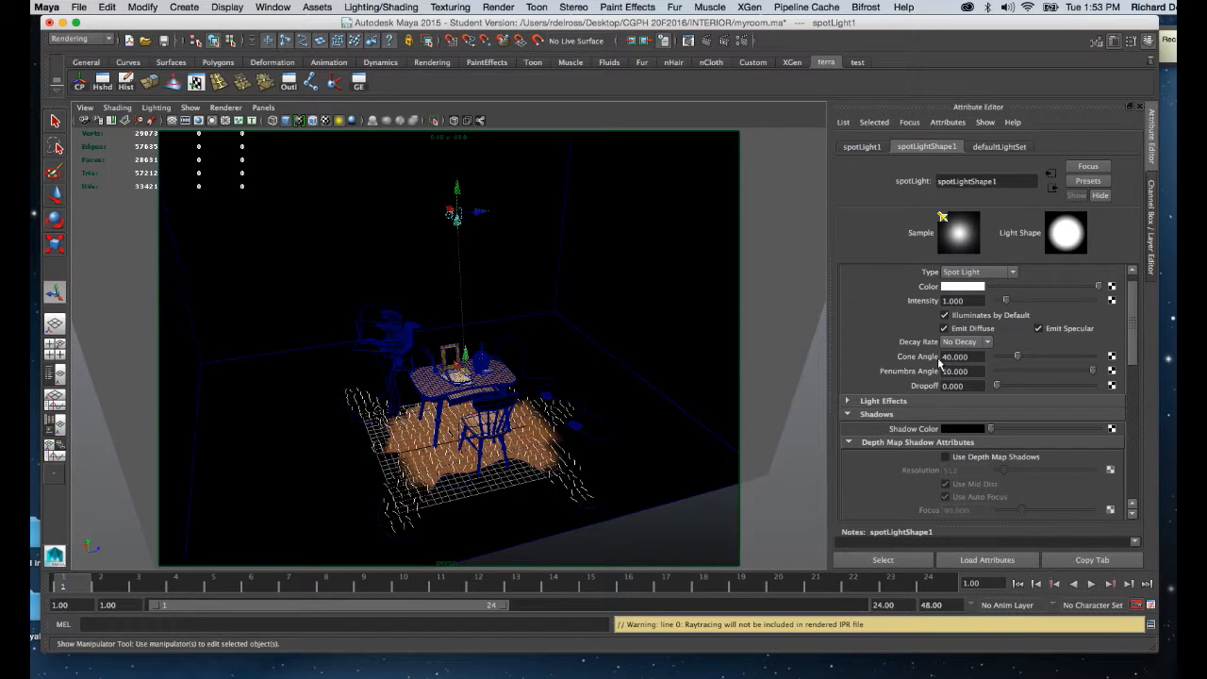
drag(1017, 358, 1025, 358)
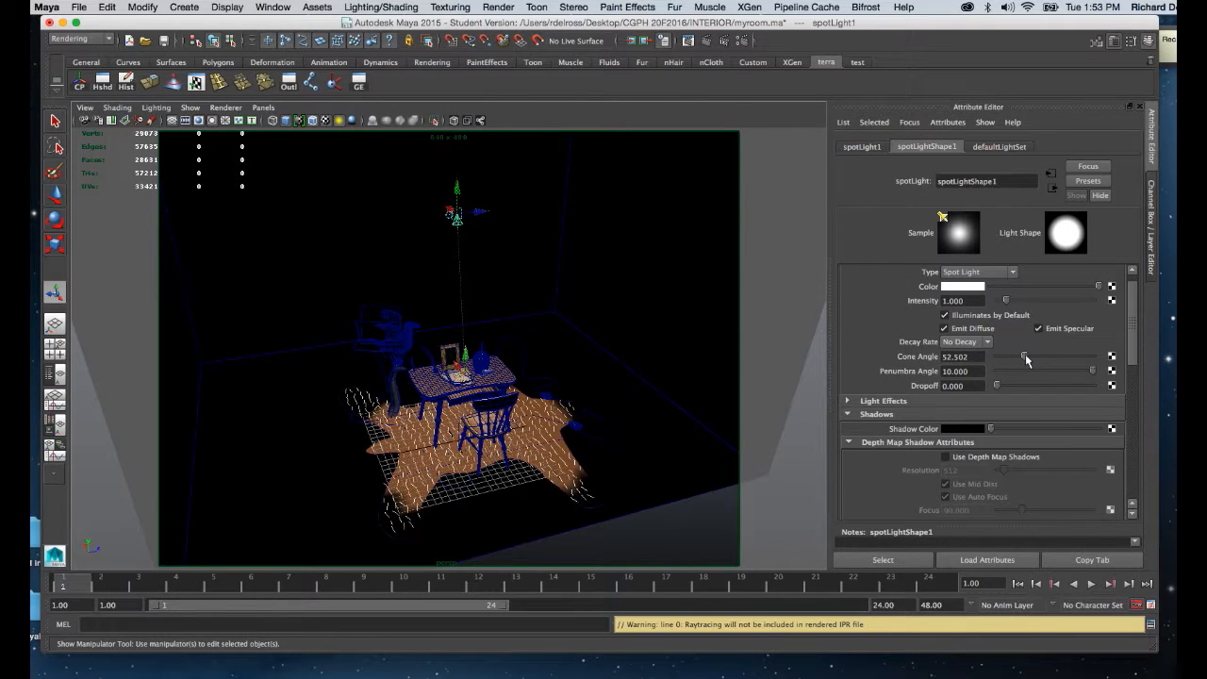
click(722, 41)
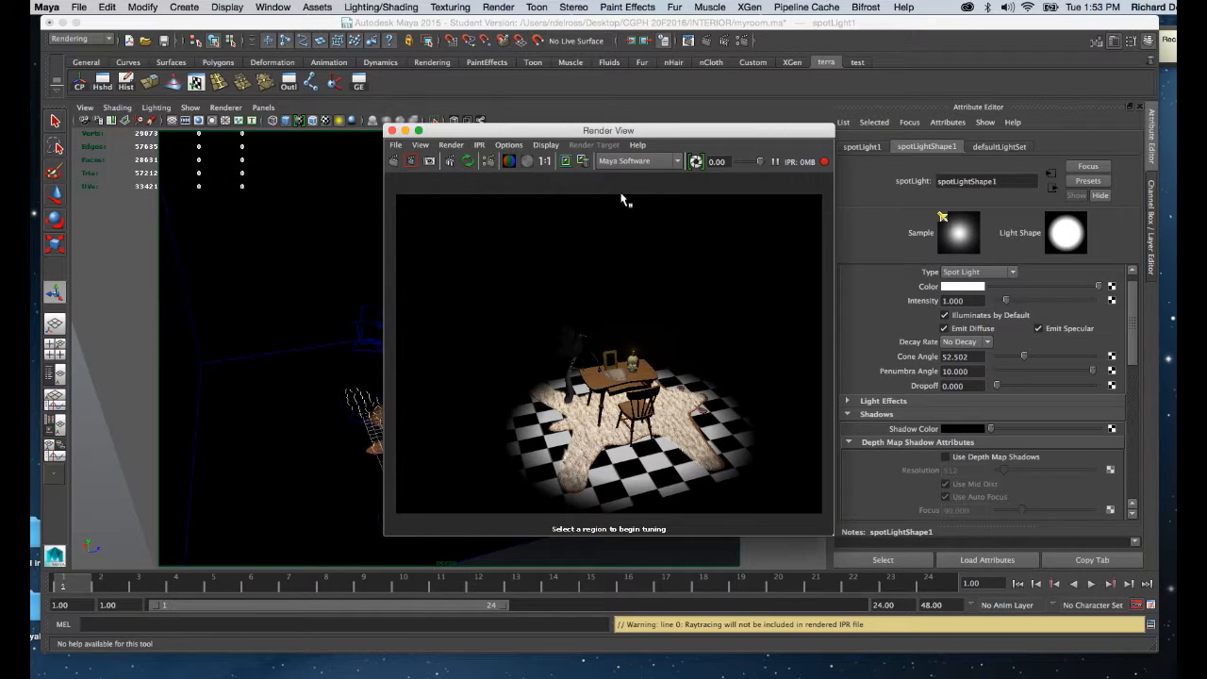
click(393, 132)
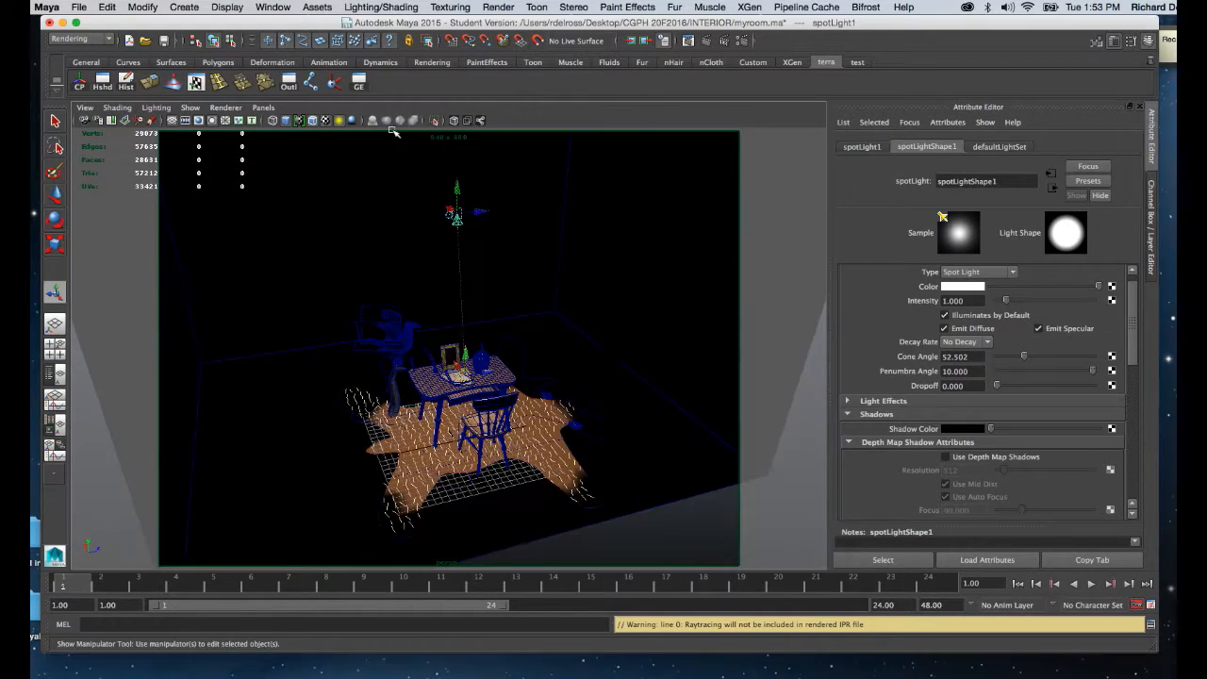
Move the spot light's origin sideways and lower, to about 0, 27, 15.3 cm, still aimed at the desk.
mouse_move(457, 352)
alt+mouse_down()
mouse_move(472, 338)
mouse_move(503, 376)
mouse_move(474, 366)
alt+mouse_up()
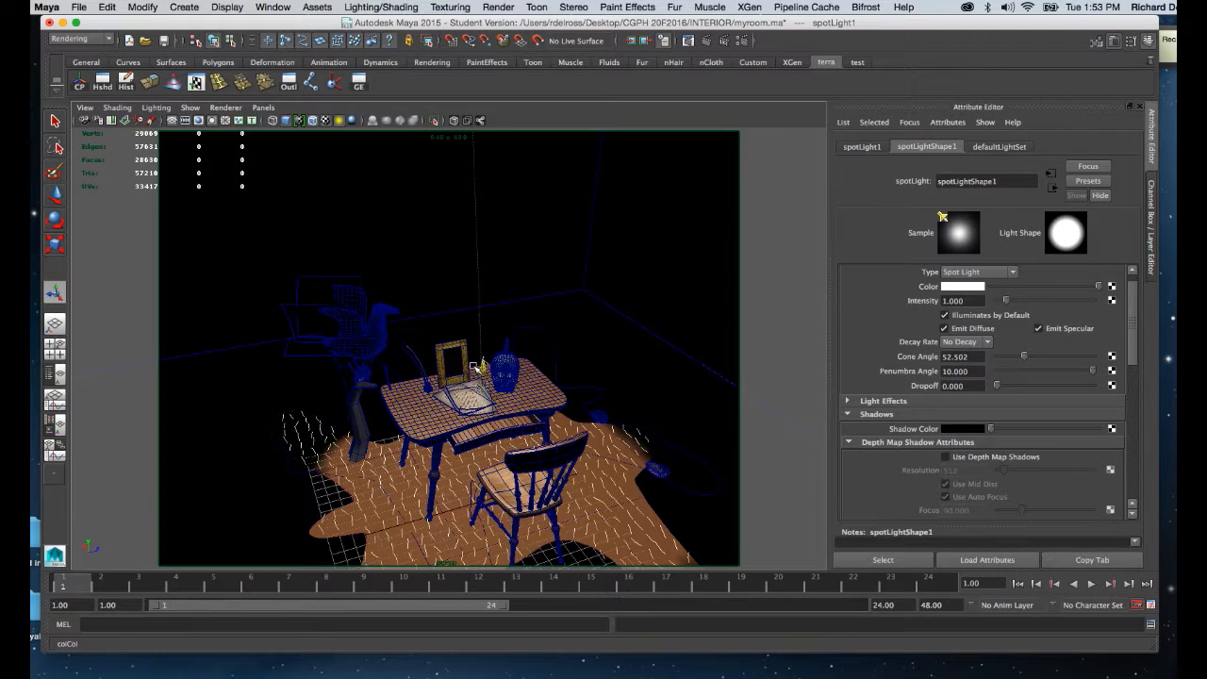
alt+right_drag(496, 408, 432, 290)
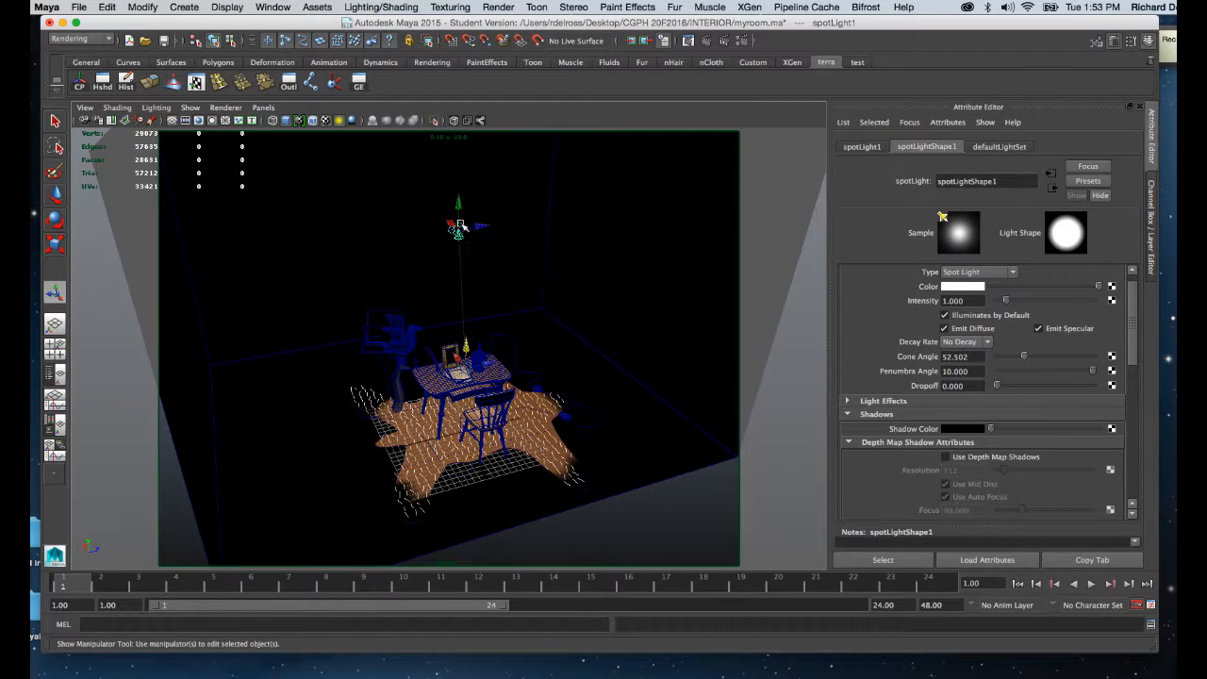
drag(465, 226, 556, 266)
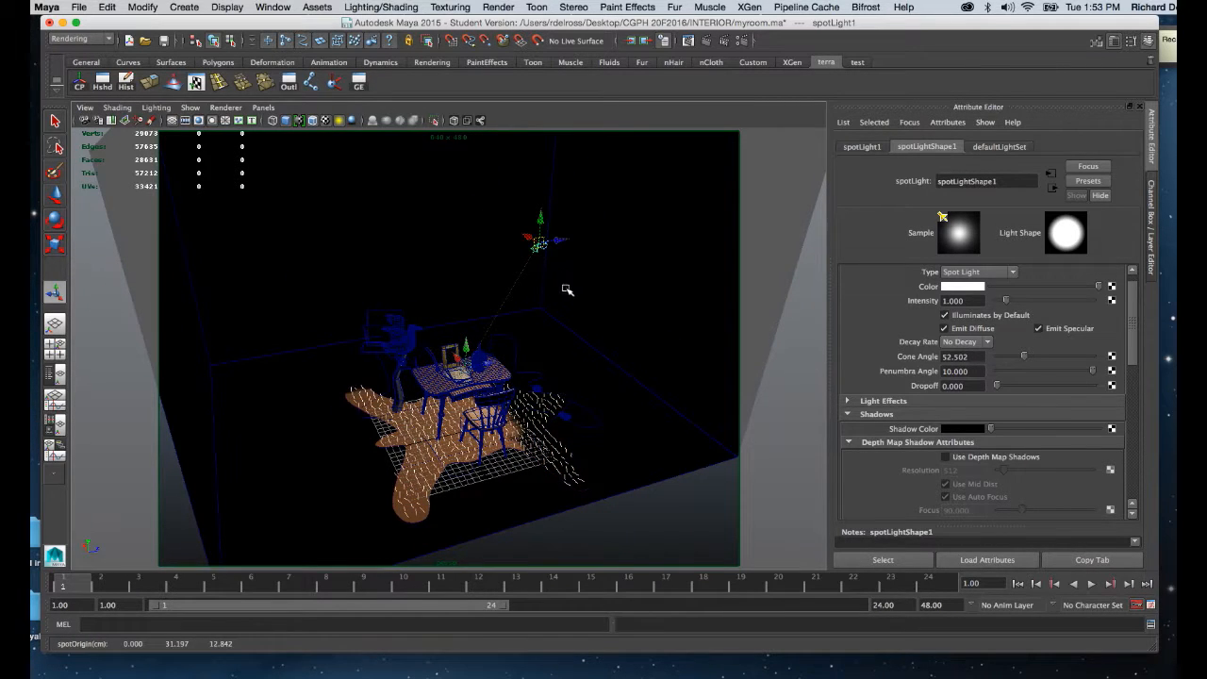
alt+right_drag(566, 283, 528, 411)
alt+drag(529, 411, 507, 359)
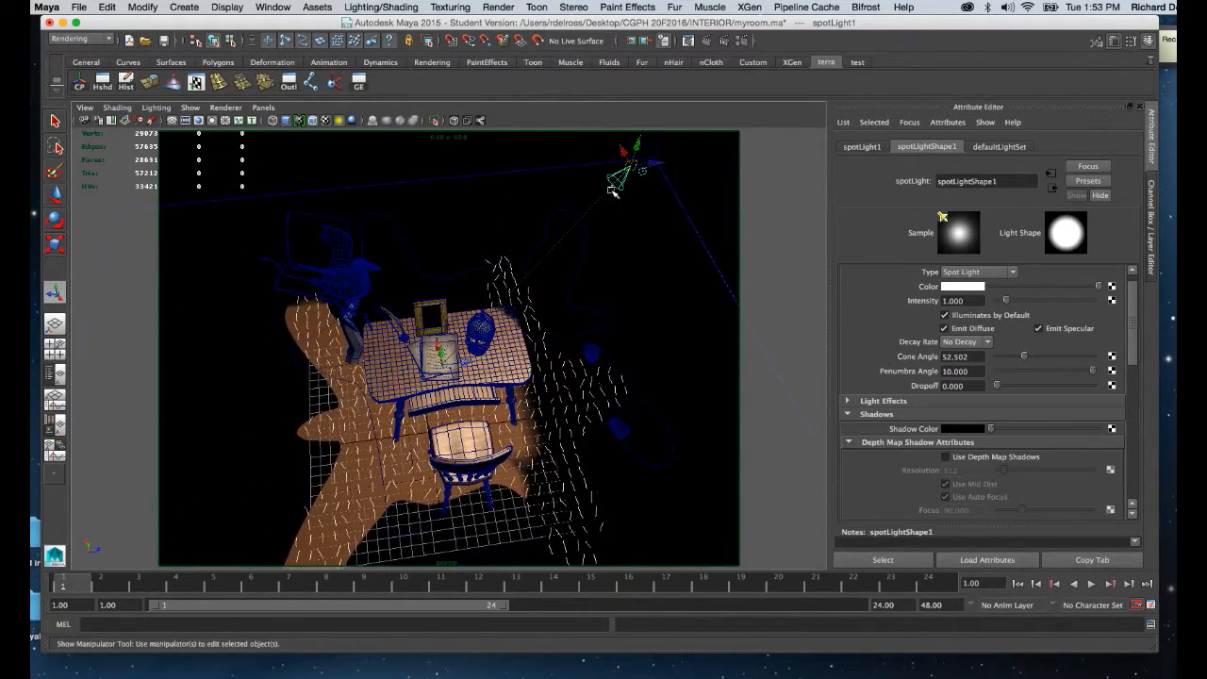
drag(630, 165, 641, 230)
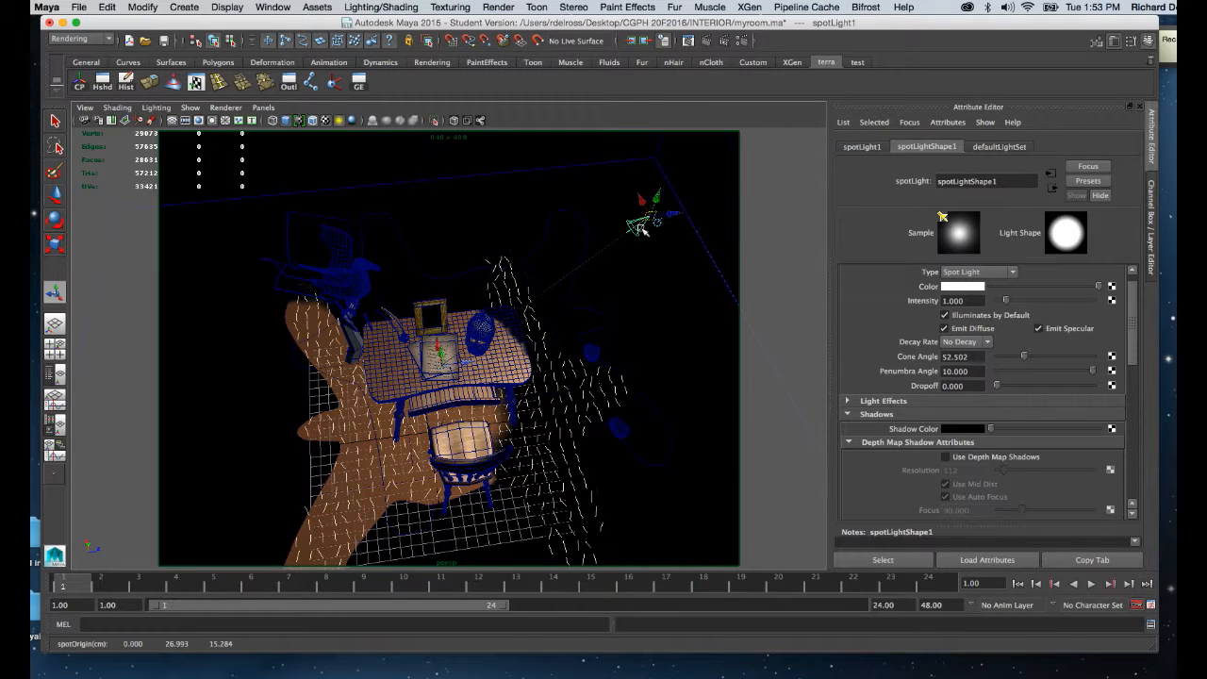
Shift the spot light's aim point to the skull on the desk, at about 6.8, 7, 8 cm.
drag(448, 366, 486, 310)
drag(485, 262, 495, 322)
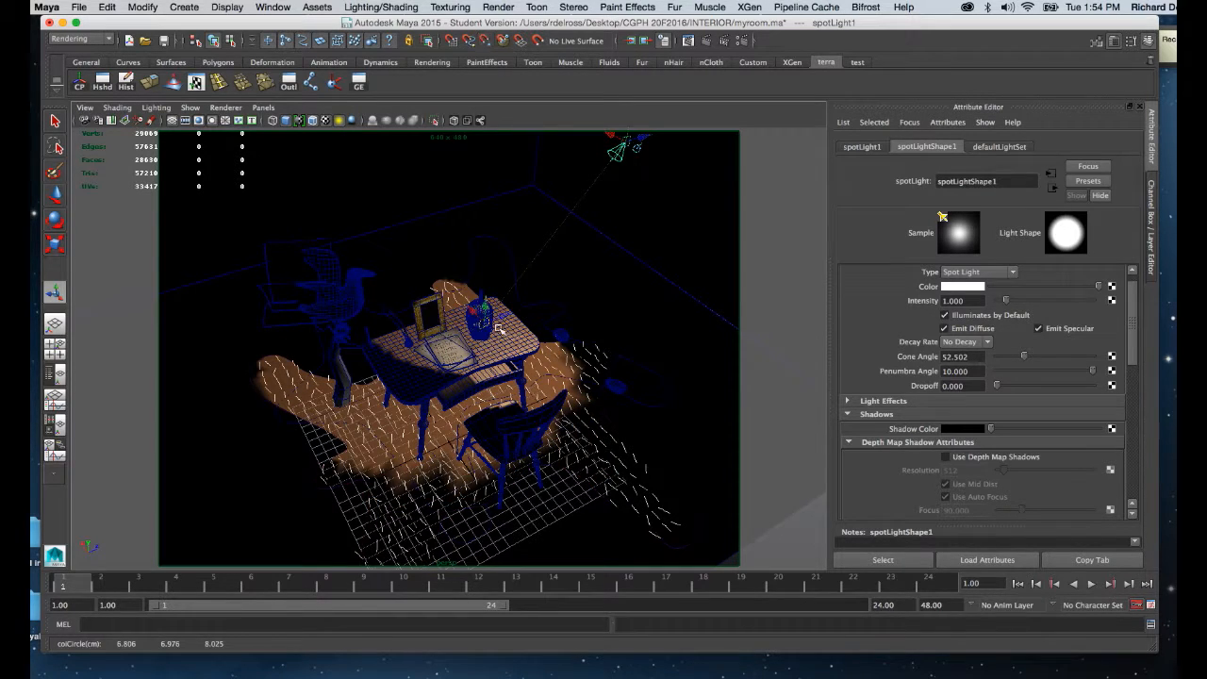
alt+right_drag(483, 325, 405, 293)
alt+drag(404, 294, 400, 291)
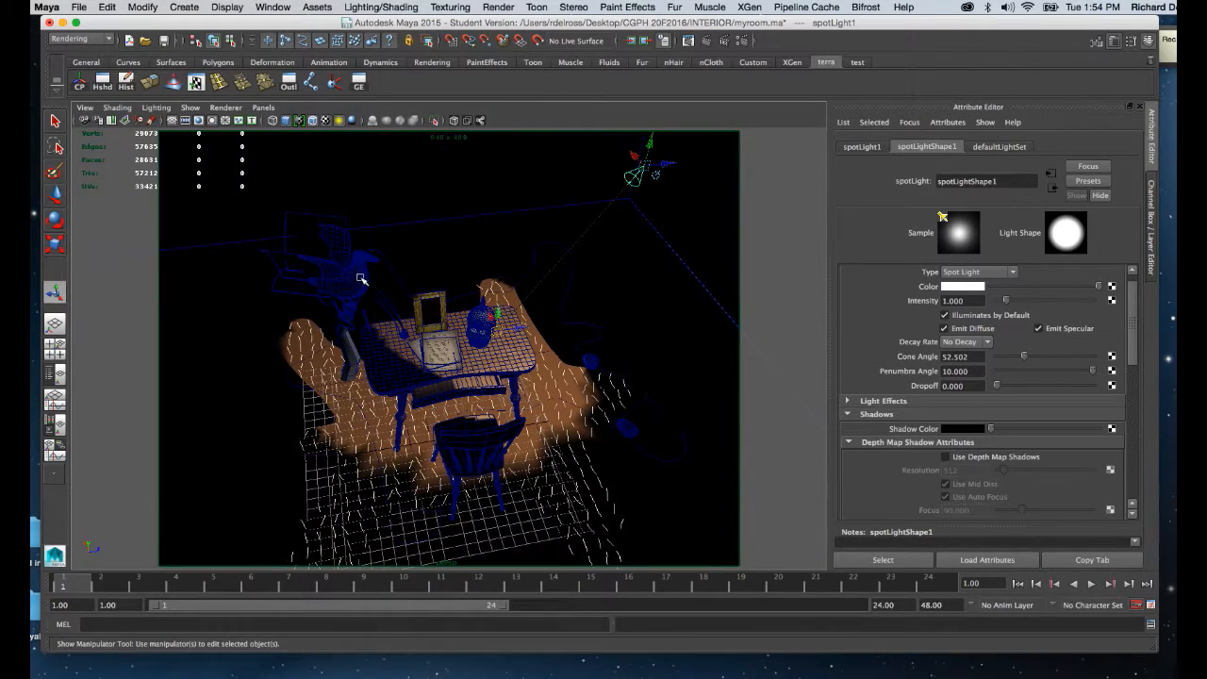
Show the room in textured display, duplicate the spot light, and move the copy's origin high on the bird's side of the room.
key(6)
mouse_move(390, 302)
alt+mouse_down()
mouse_move(487, 347)
mouse_move(476, 364)
mouse_move(489, 356)
alt+mouse_up()
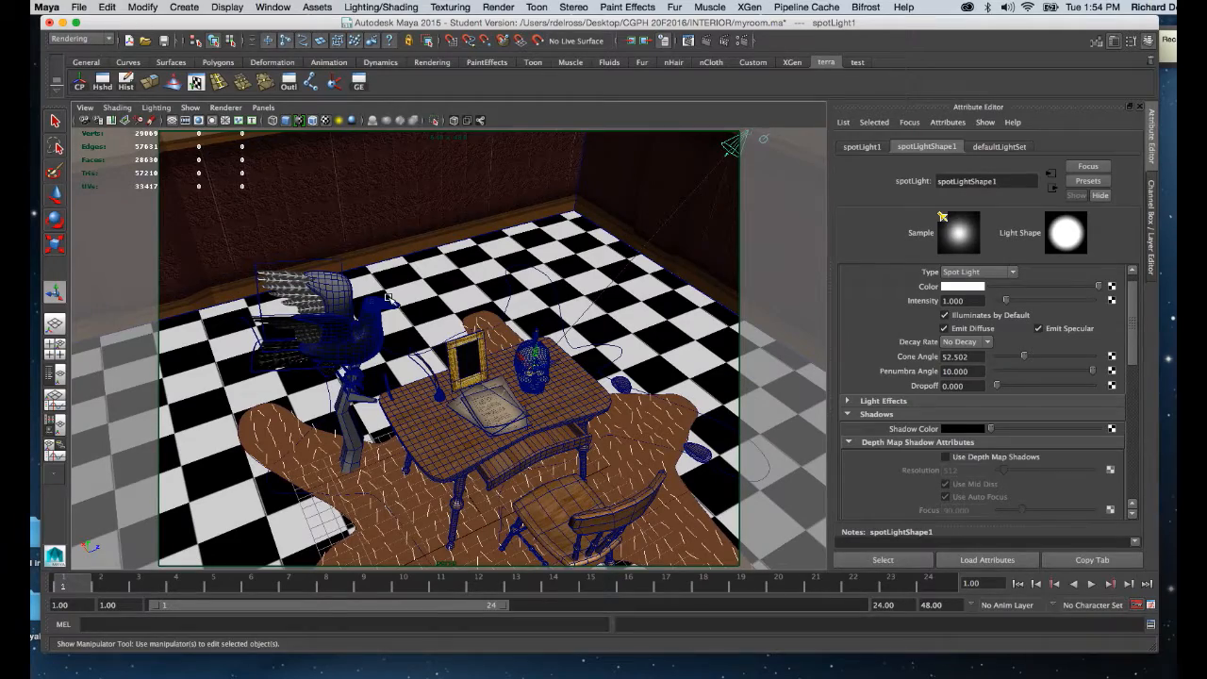
alt+drag(444, 317, 413, 309)
alt+right_drag(451, 300, 415, 281)
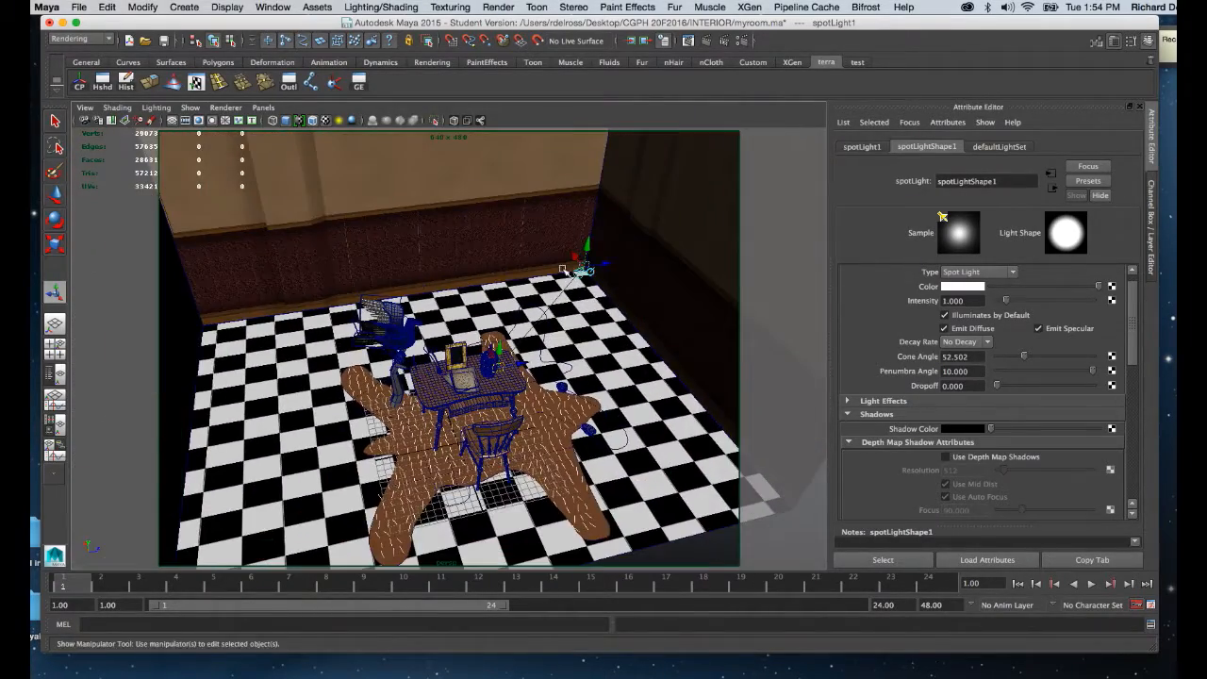
key(super+d)
drag(584, 271, 374, 278)
alt+right_drag(375, 278, 409, 396)
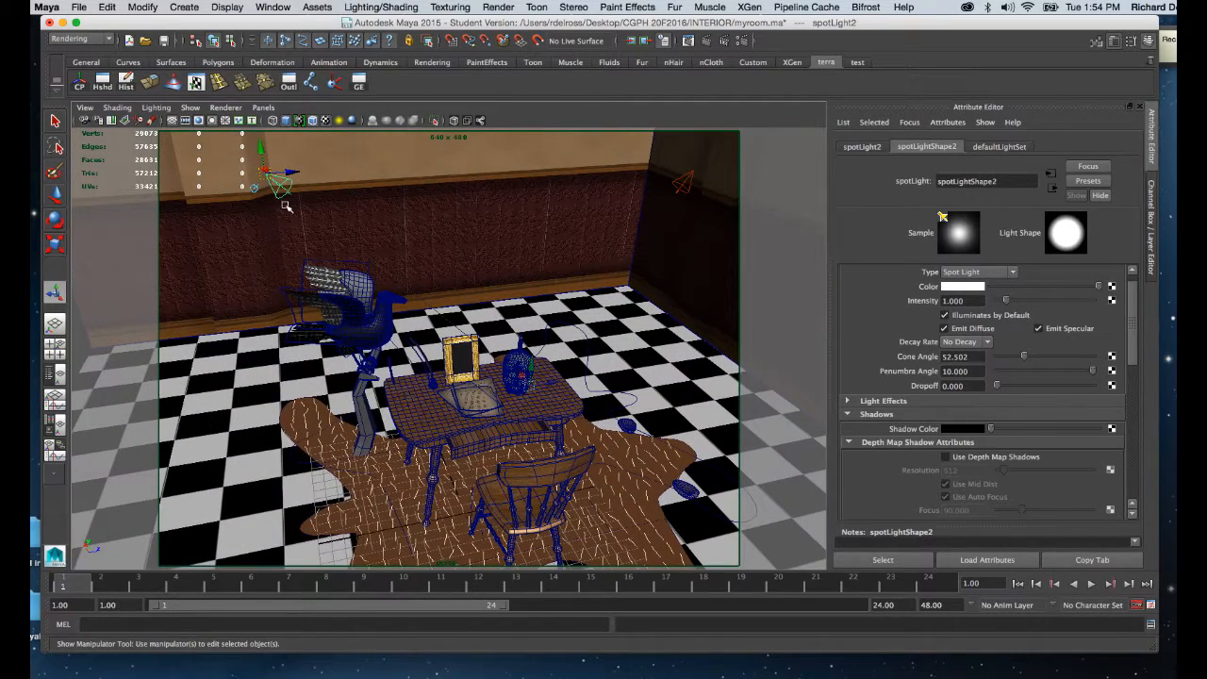
drag(279, 182, 366, 162)
Aim the duplicated spot light at the bird beside the desk and adjust its position above the bird.
alt+drag(543, 379, 476, 347)
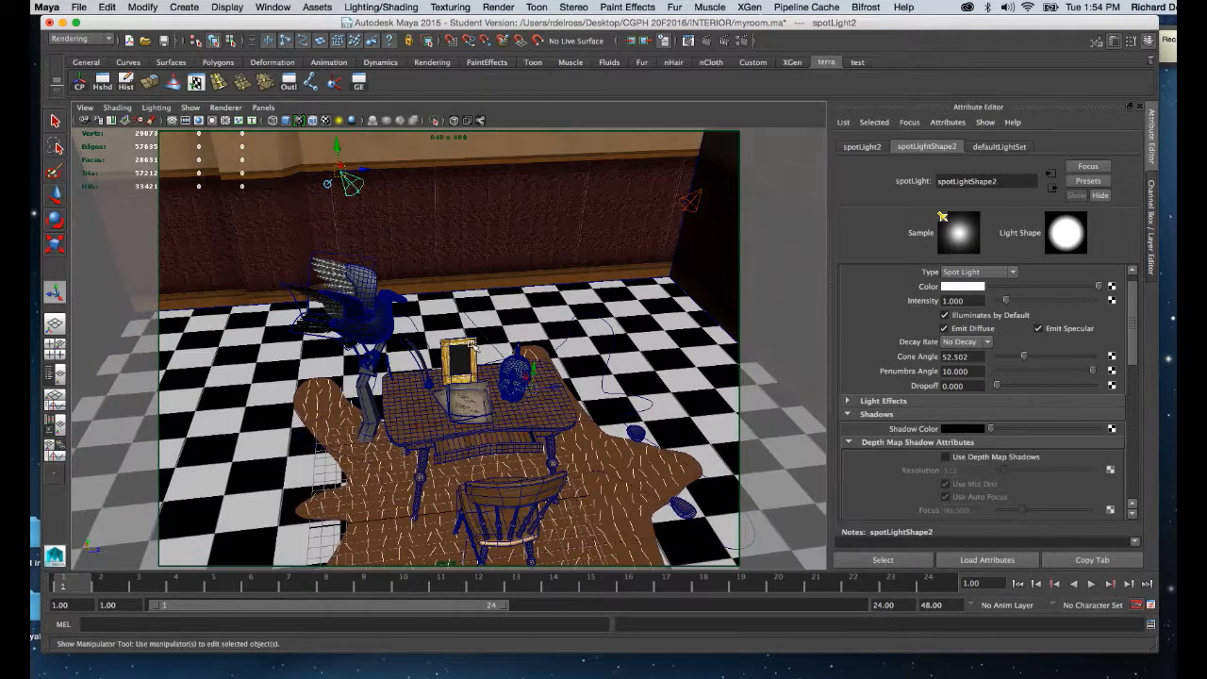
alt+right_drag(336, 232, 356, 256)
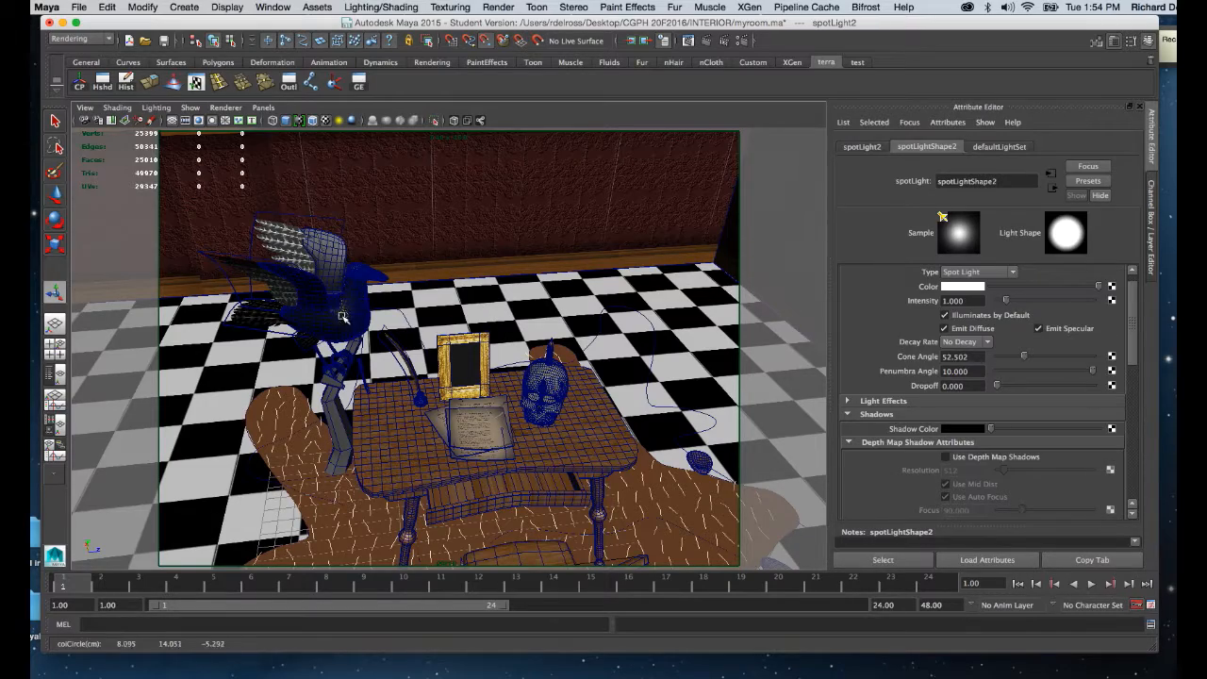
alt+drag(339, 321, 365, 306)
alt+drag(467, 262, 514, 325)
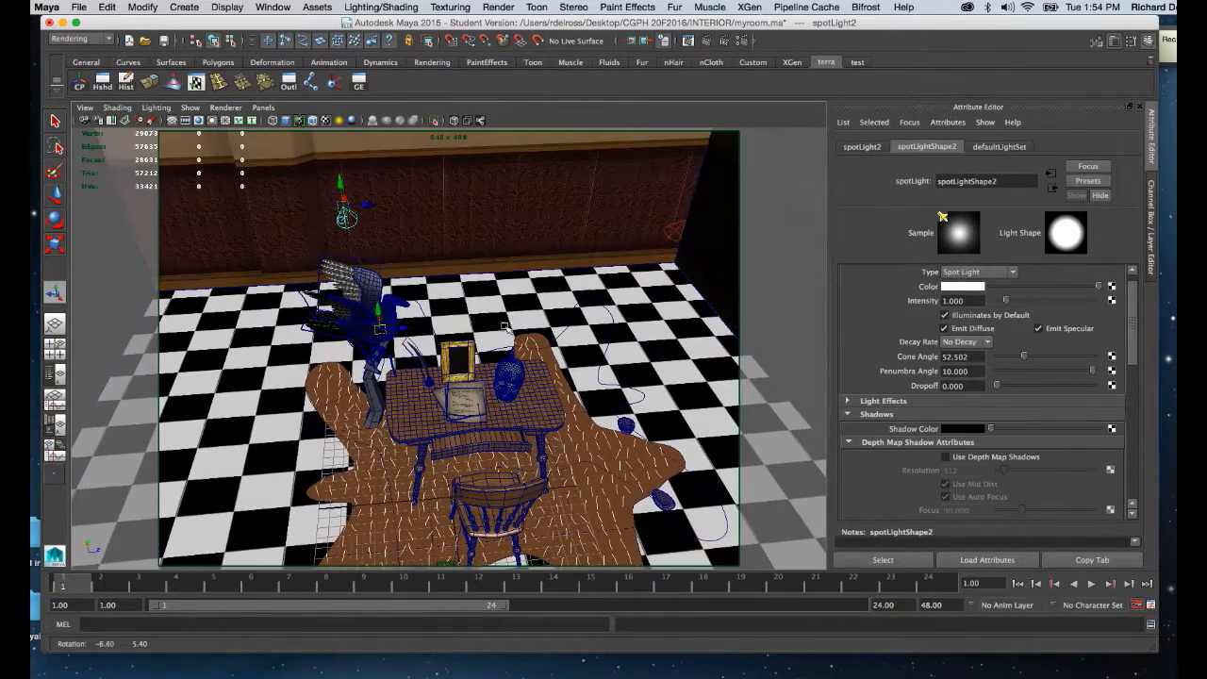
Run an IPR render to check the two spot lights, close the Render View, and preview the scene with all lights.
click(725, 42)
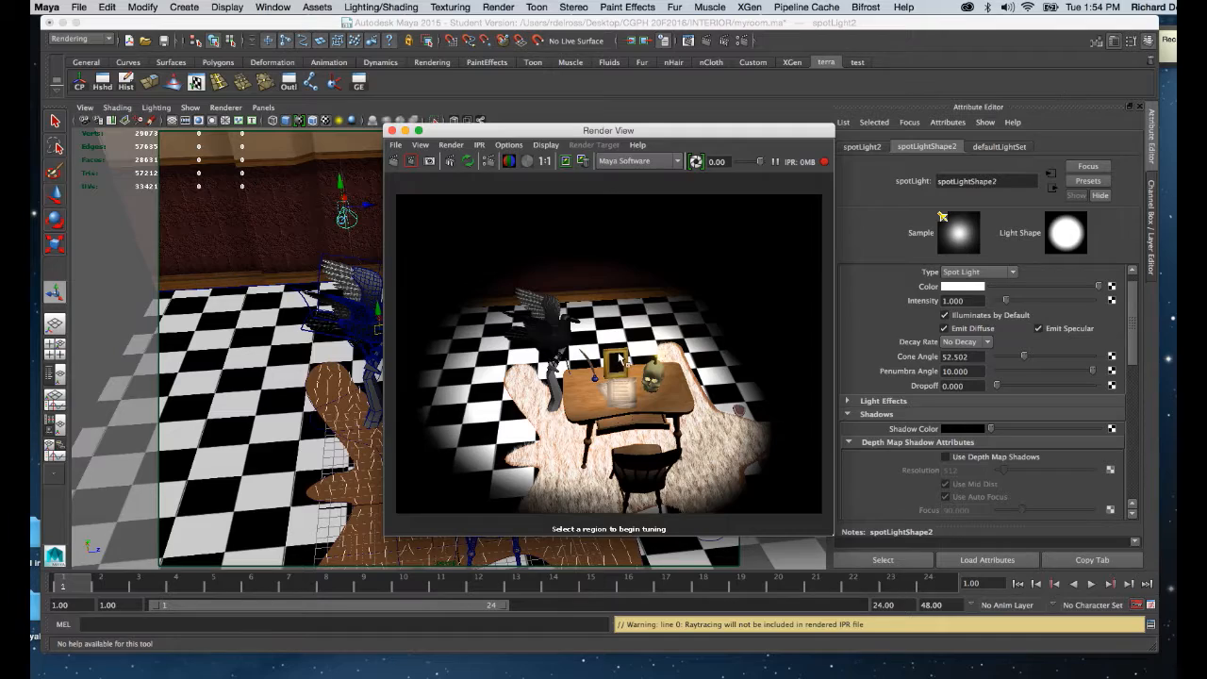
click(393, 130)
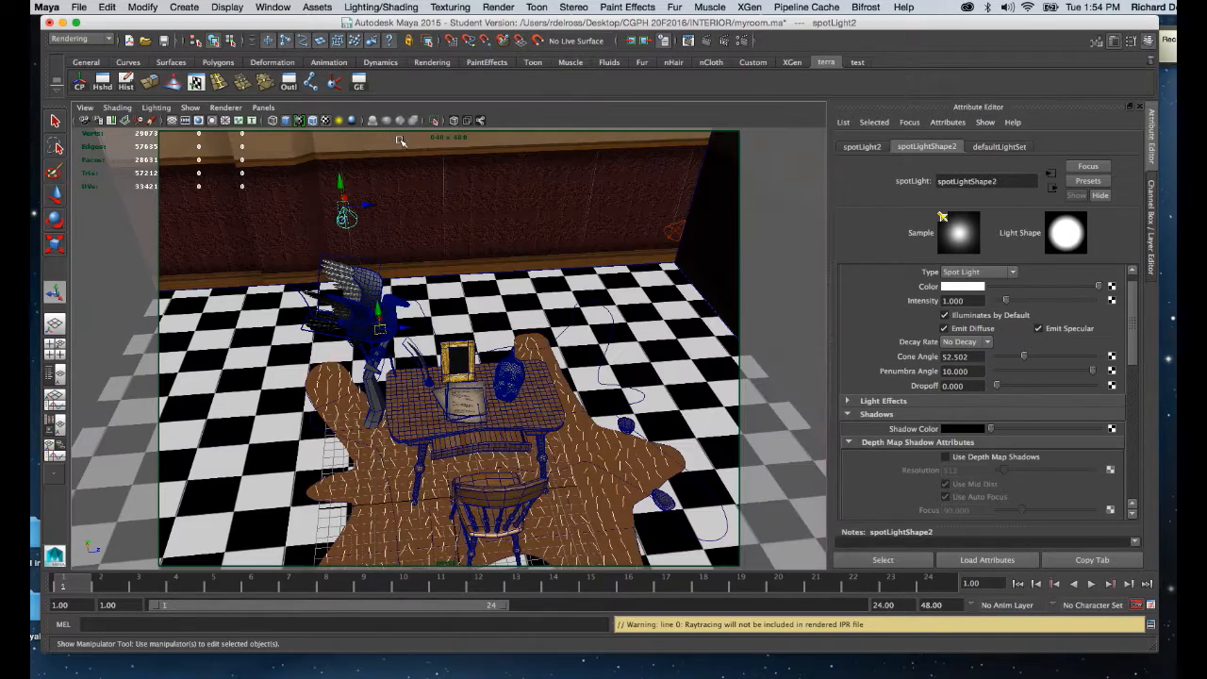
alt+right_drag(420, 257, 408, 290)
alt+drag(403, 248, 411, 281)
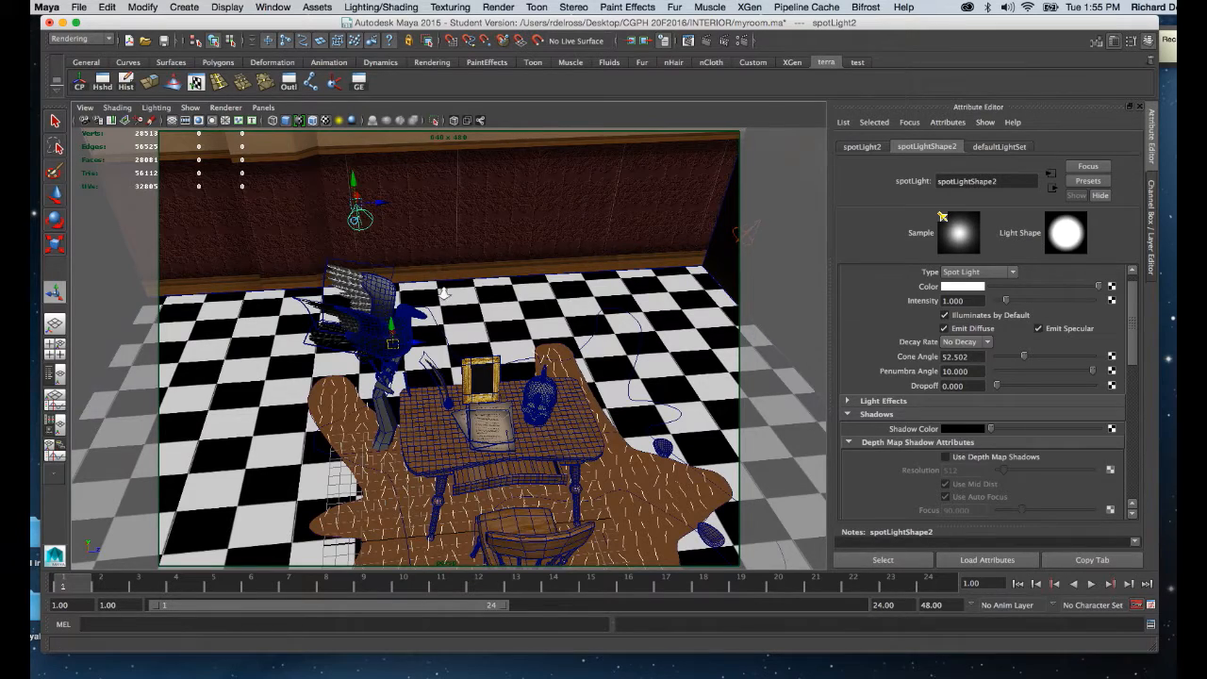
alt+right_drag(443, 294, 434, 343)
key(7)
alt+drag(434, 342, 459, 327)
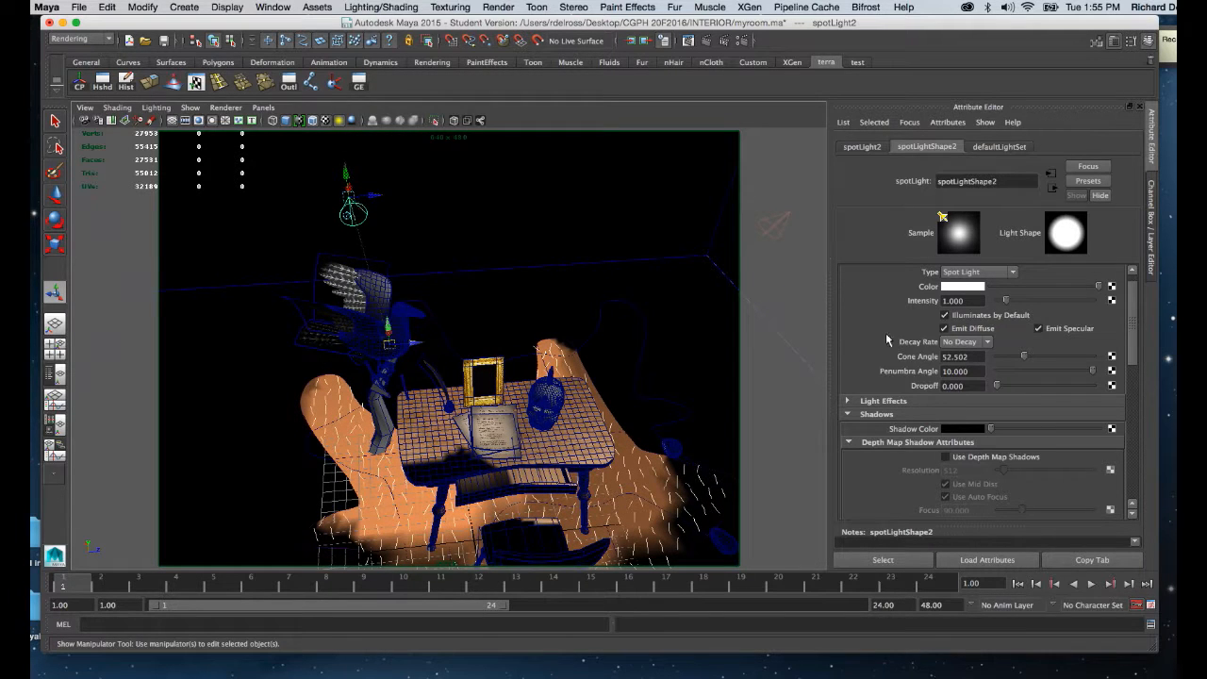
Set the intensity of both spot lights to 0.7, first the duplicate and then the original.
drag(973, 301, 911, 300)
key(BackSpace)
key(Return)
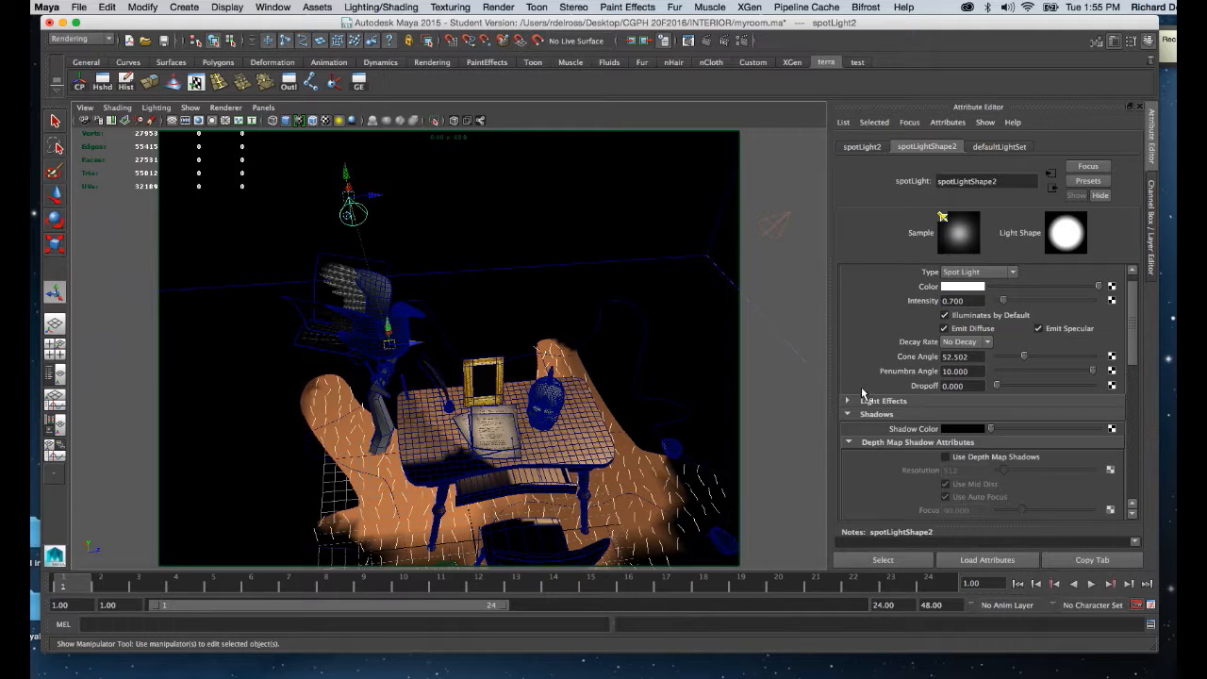
alt+drag(583, 384, 479, 370)
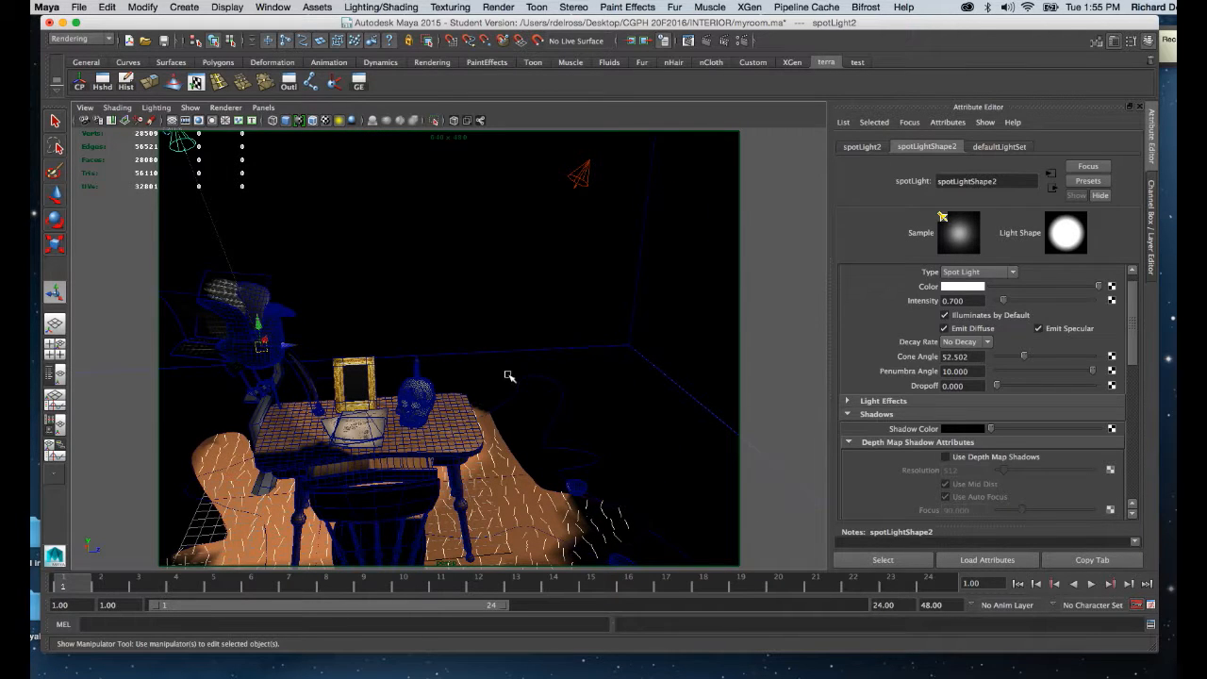
key(6)
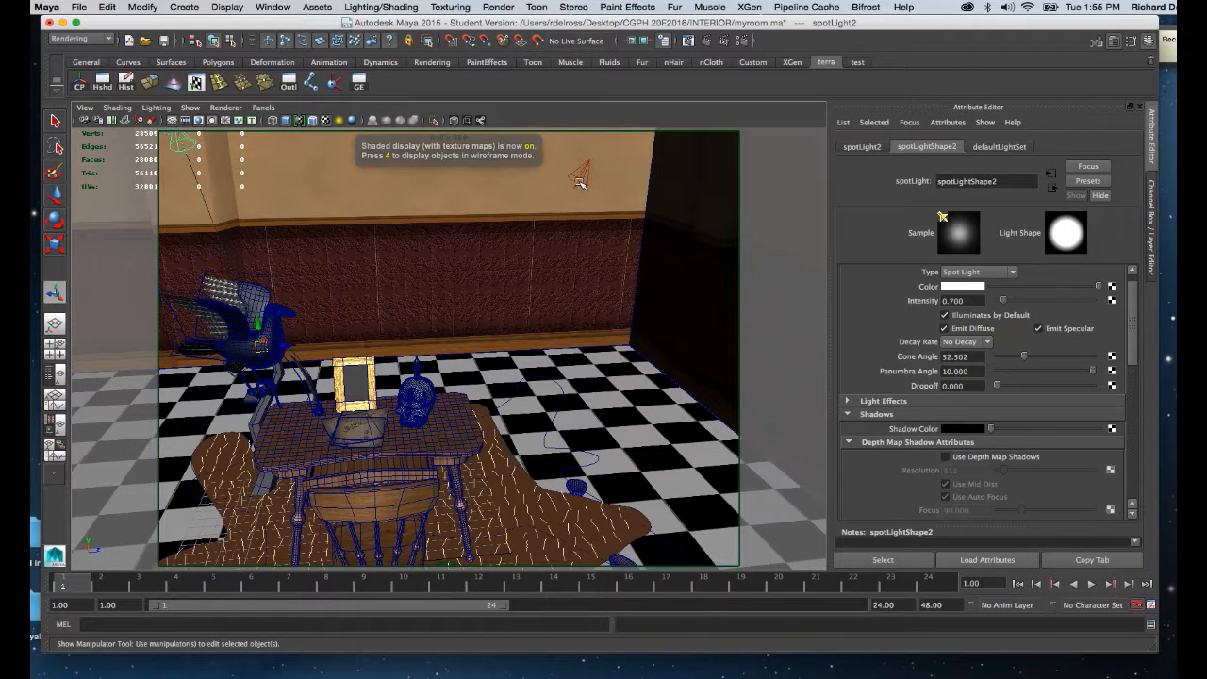
click(581, 181)
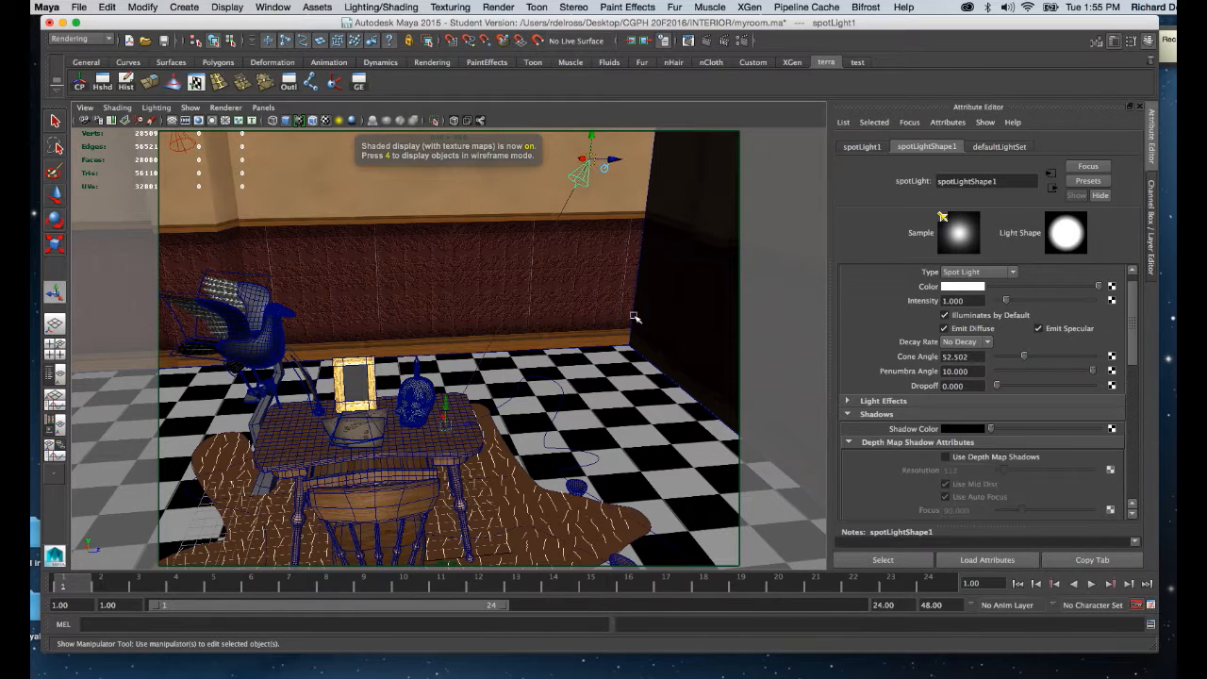
click(972, 300)
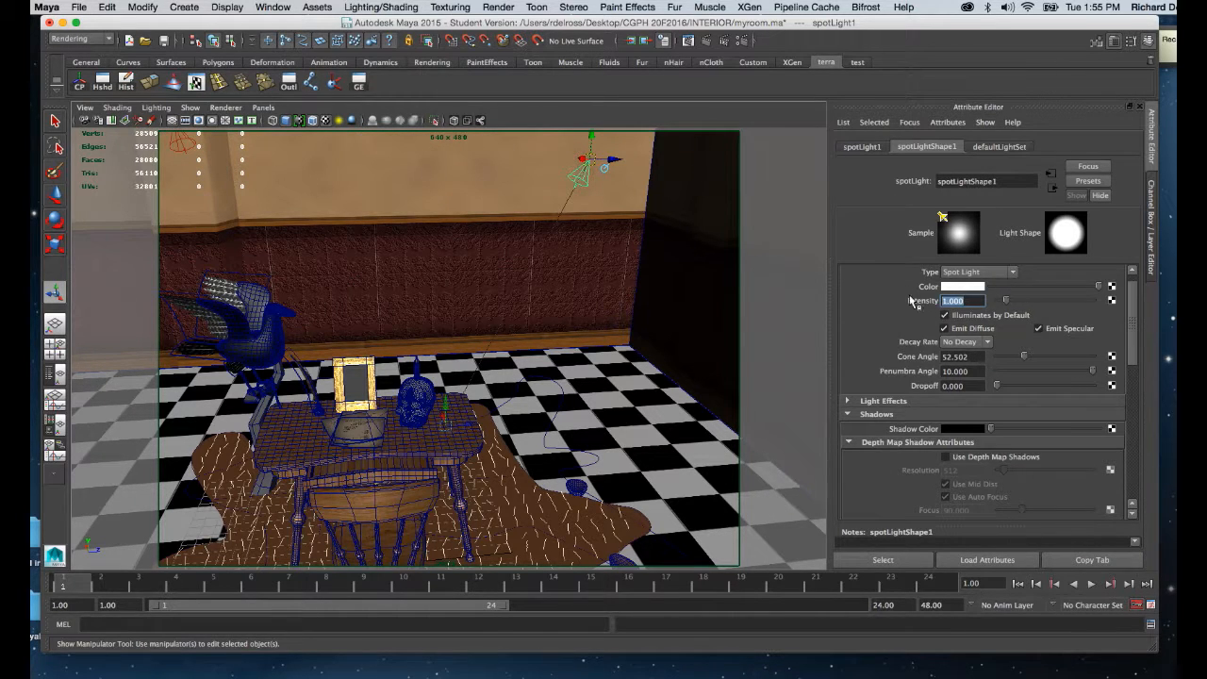
key(BackSpace)
key(Return)
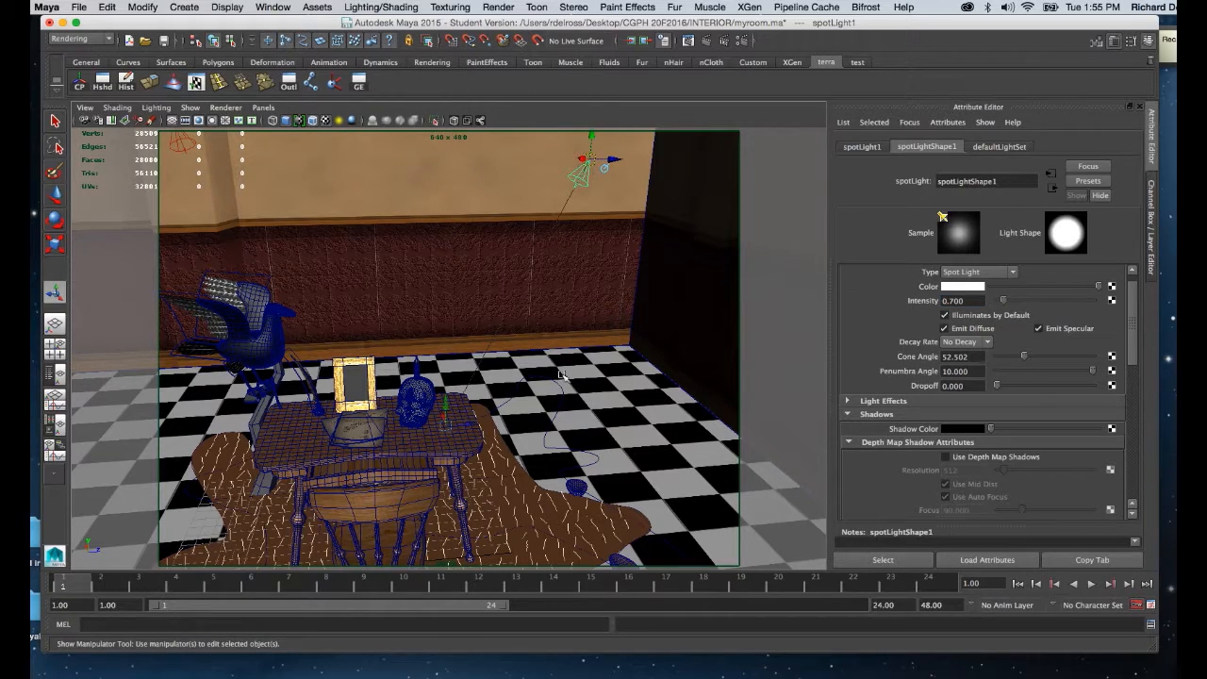
Run an IPR render of a closer view of the desk to check the dimmed lights, and close the Render View.
alt+drag(564, 378, 560, 400)
alt+right_drag(560, 400, 598, 446)
alt+drag(598, 446, 601, 436)
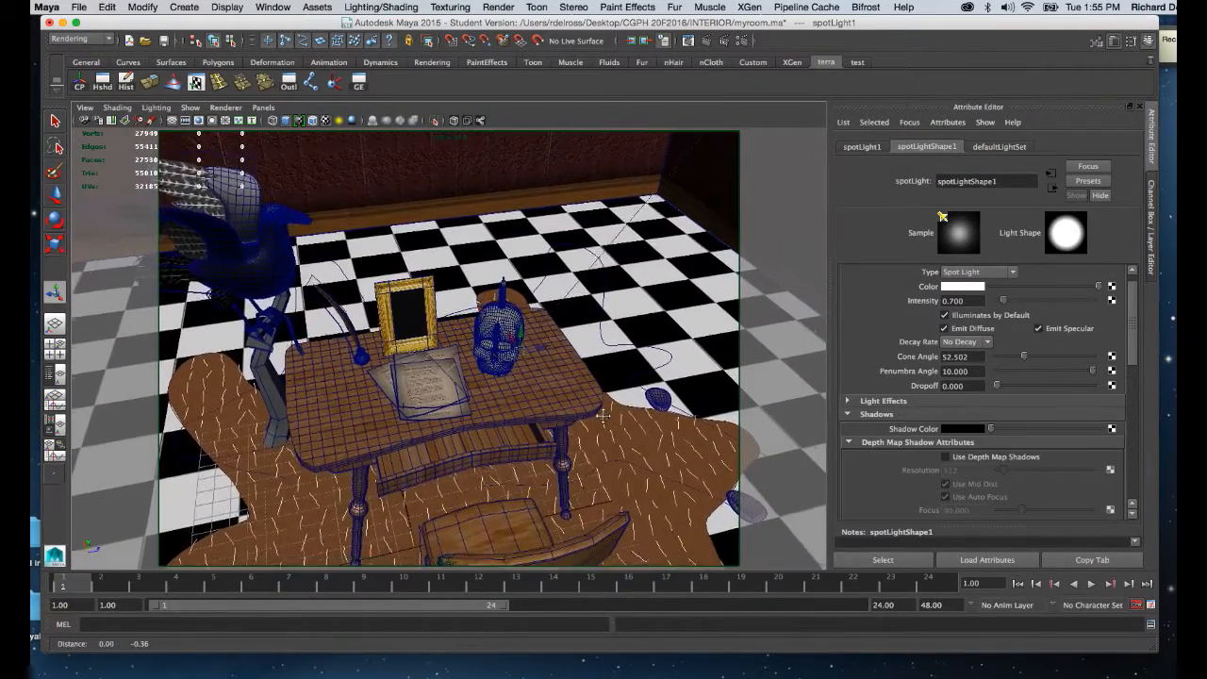
alt+middle_drag(600, 436, 606, 385)
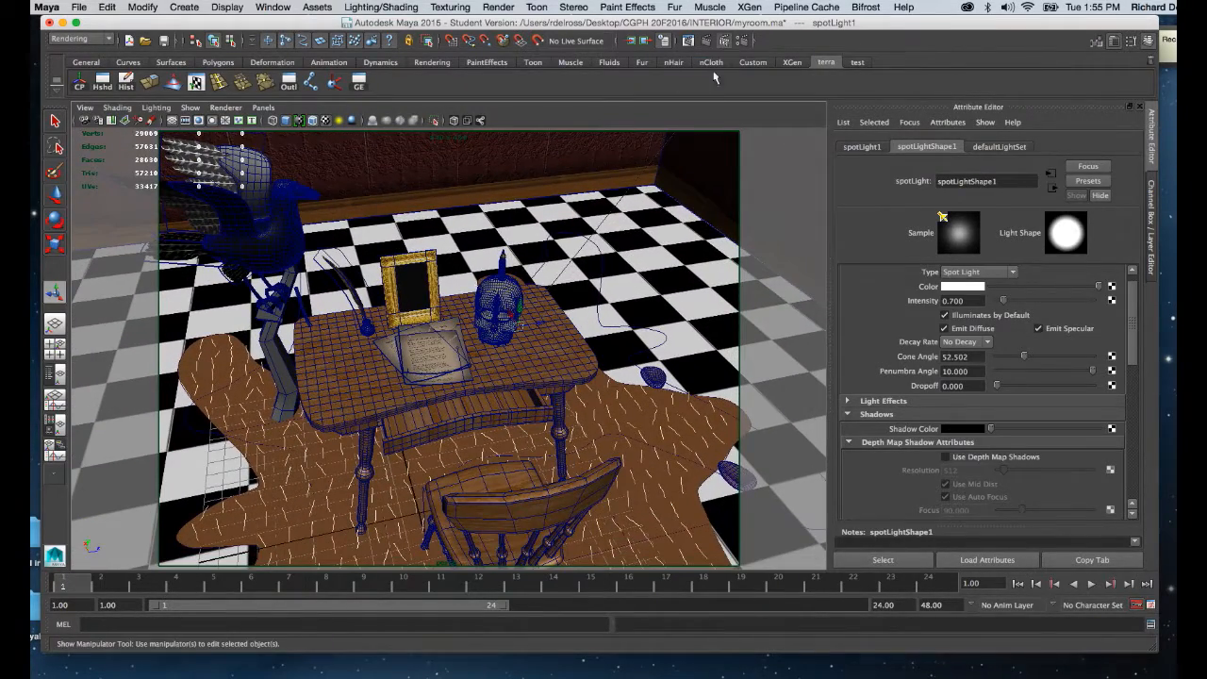
click(724, 41)
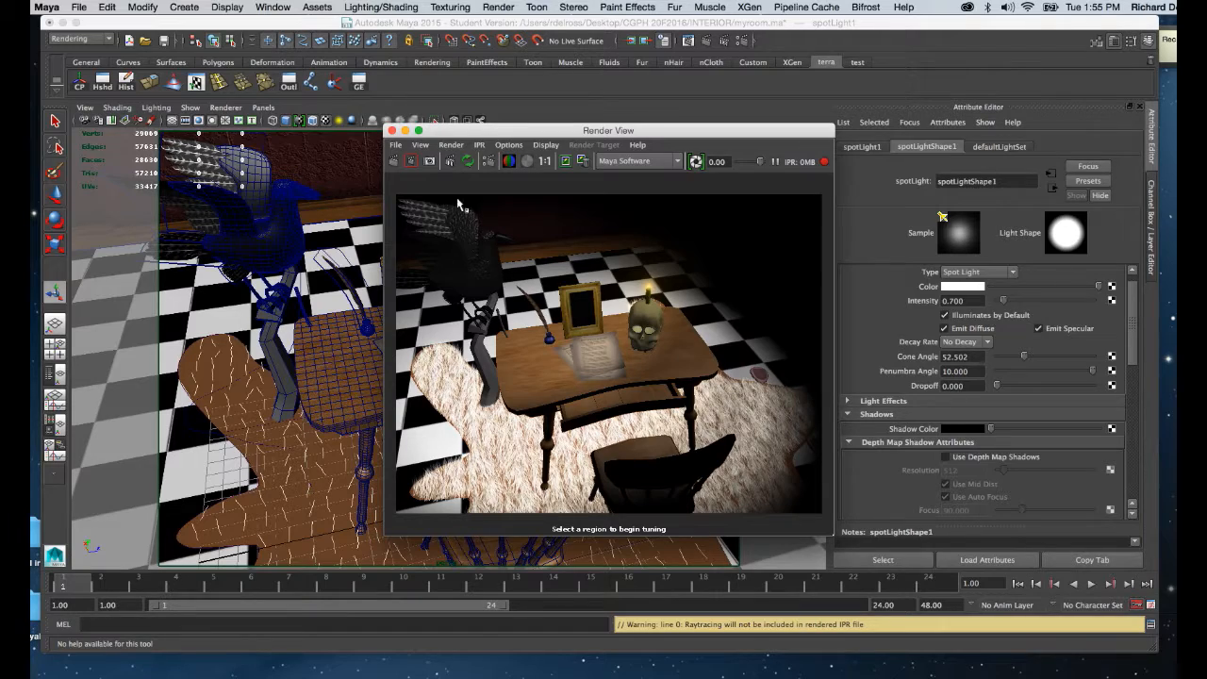
click(392, 131)
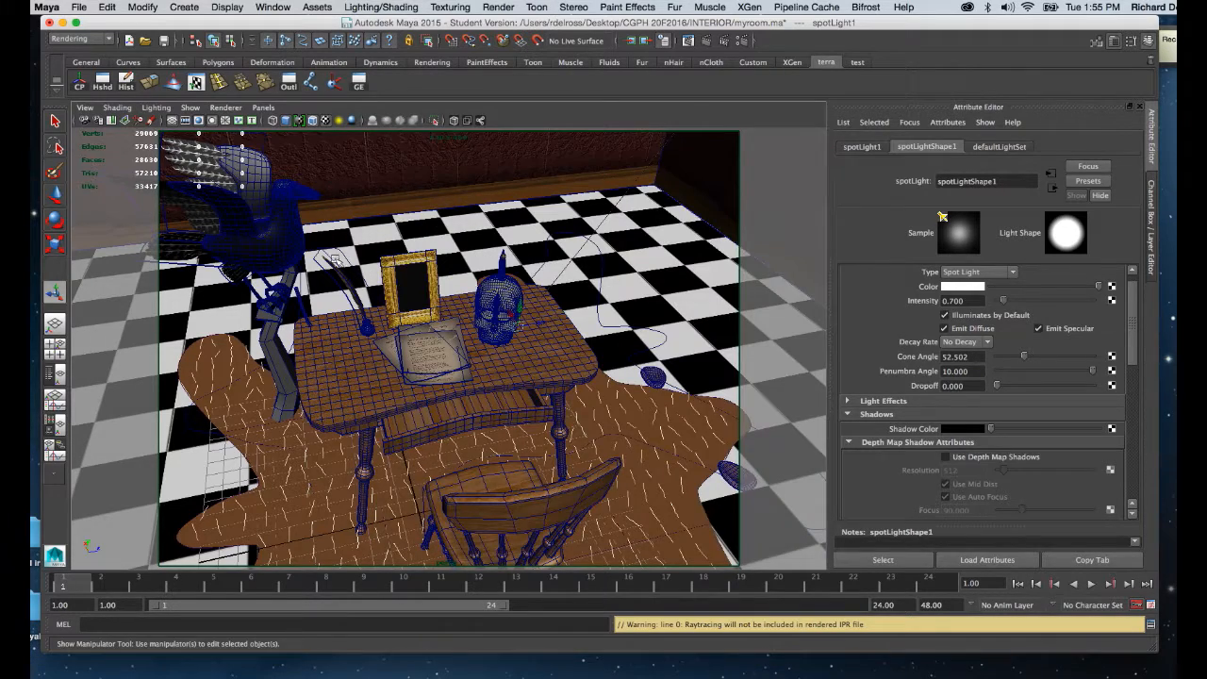
Lower the second spot light's origin to just above the desk, between the bird and the picture frame, previewing with all lights.
alt+middle_drag(364, 238, 428, 295)
alt+right_drag(428, 294, 409, 255)
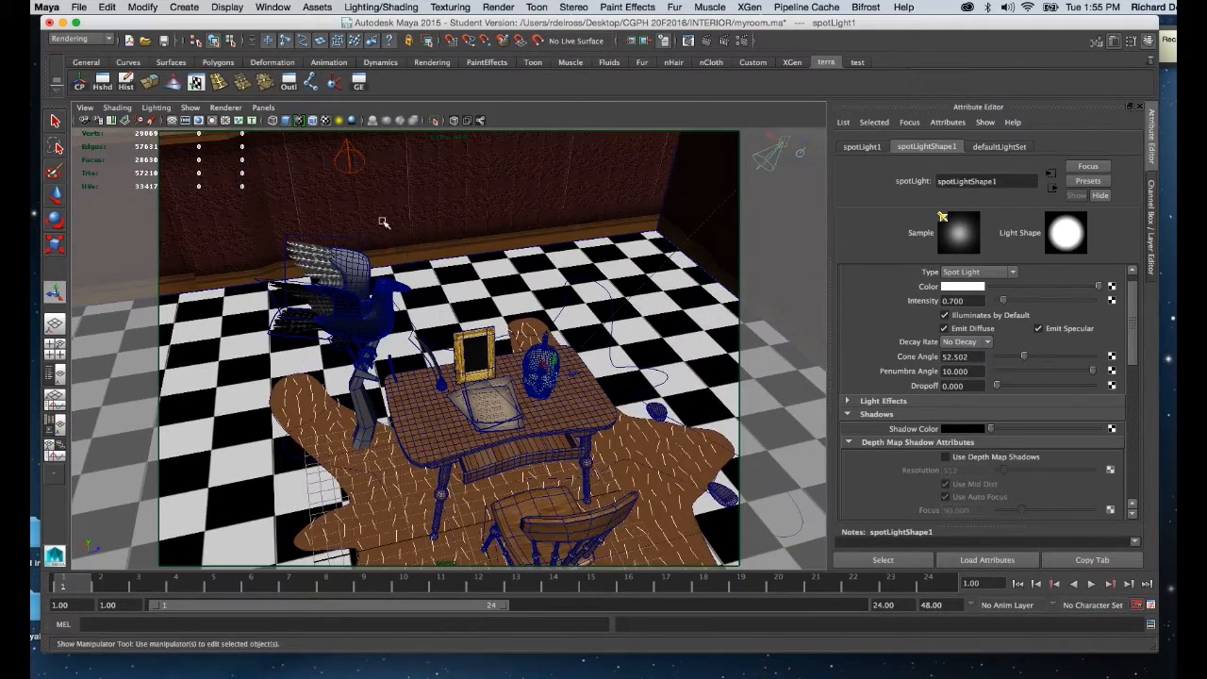
click(349, 153)
alt+drag(350, 161, 441, 204)
drag(517, 206, 406, 272)
key(7)
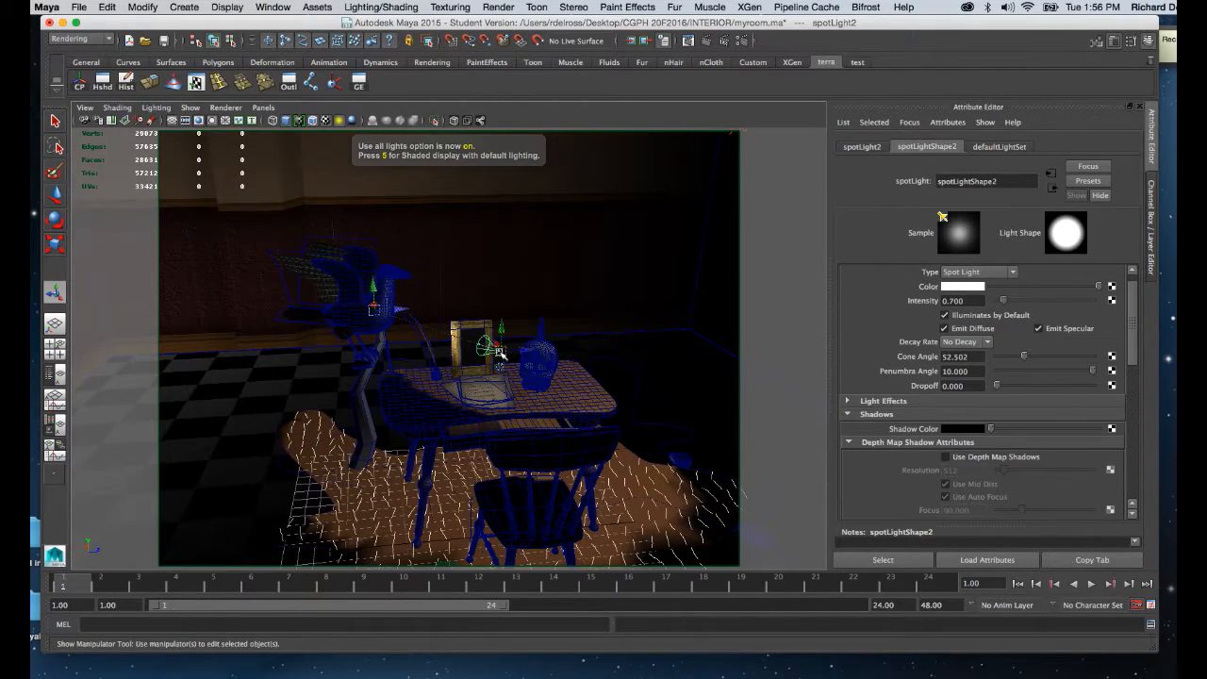
drag(501, 354, 370, 321)
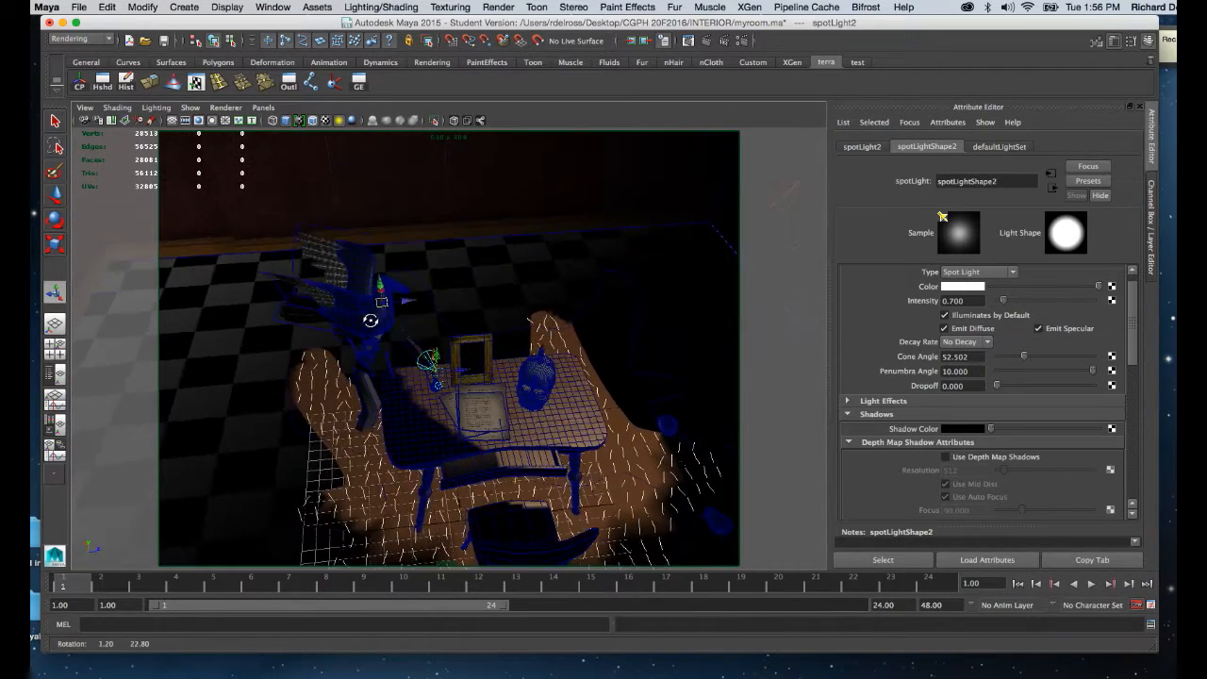
mouse_move(541, 305)
alt+middle_down()
mouse_move(440, 294)
mouse_move(527, 288)
alt+middle_up()
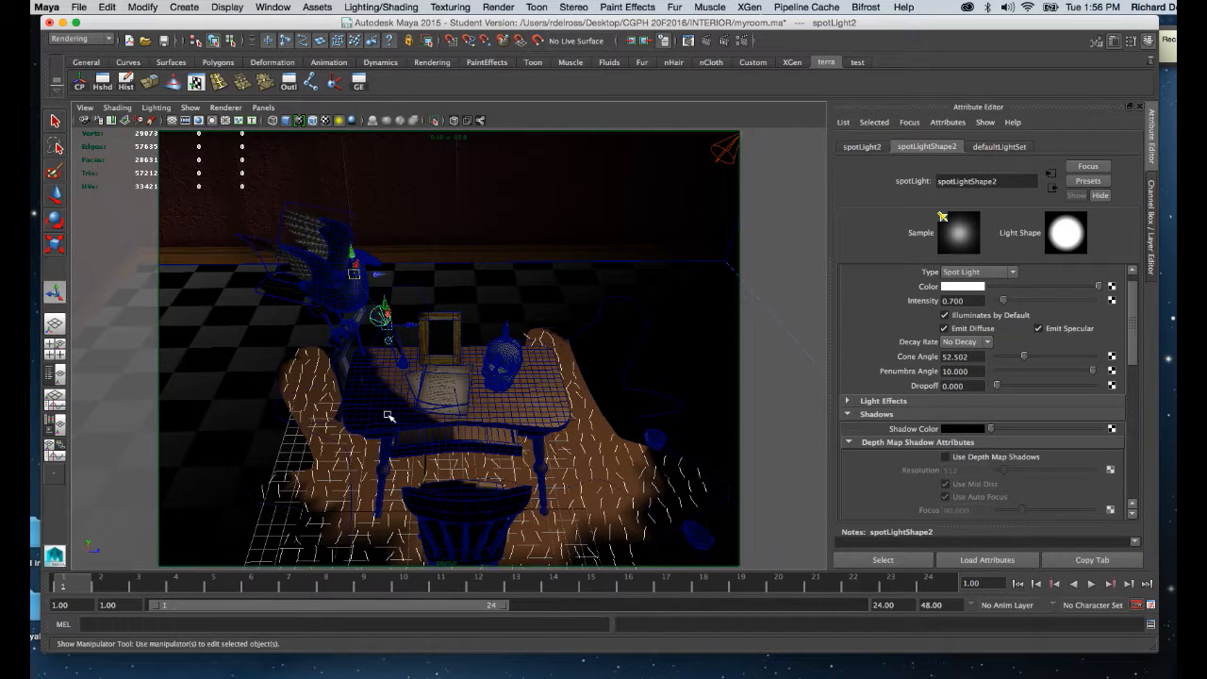
Move the first spot light's aim point toward the desk's front edge and its origin to about 0, 17.9, 28.2 cm.
click(718, 157)
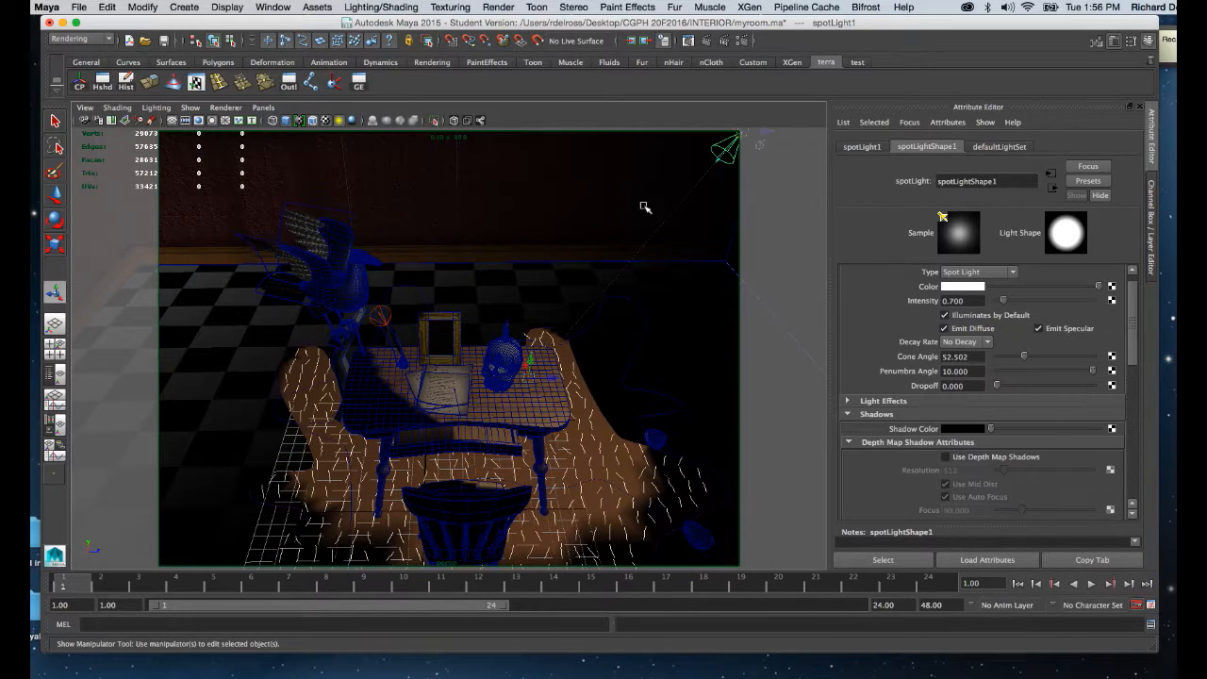
drag(537, 368, 477, 406)
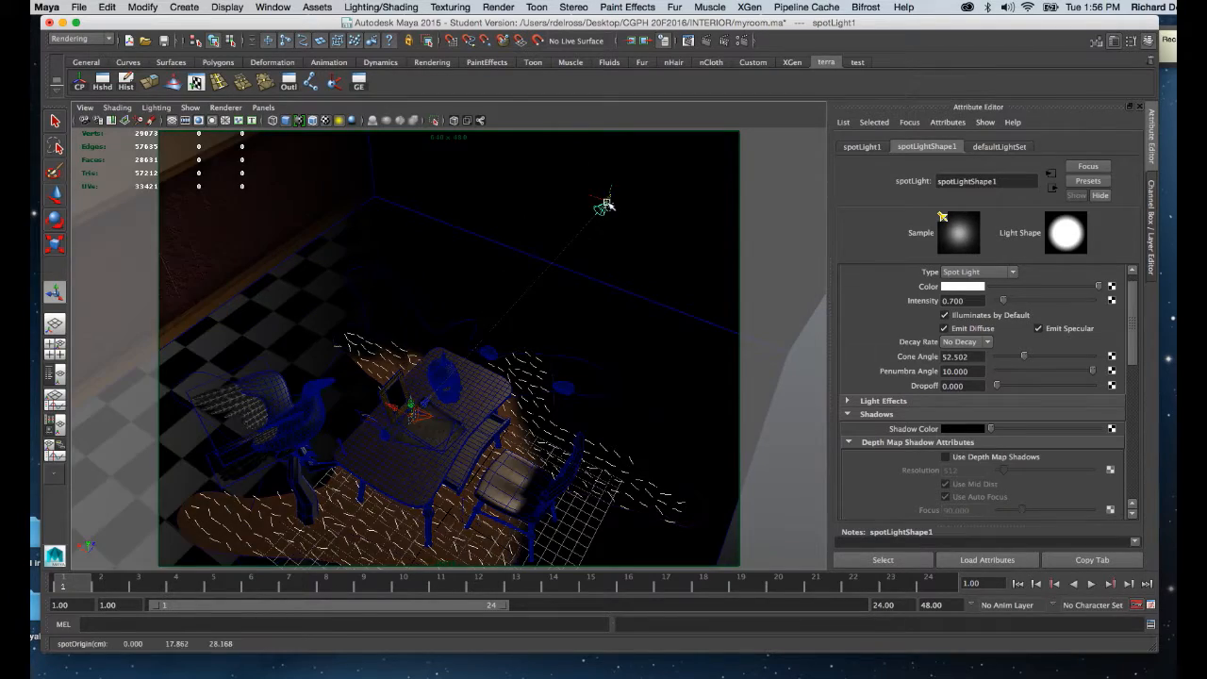
alt+drag(573, 334, 504, 345)
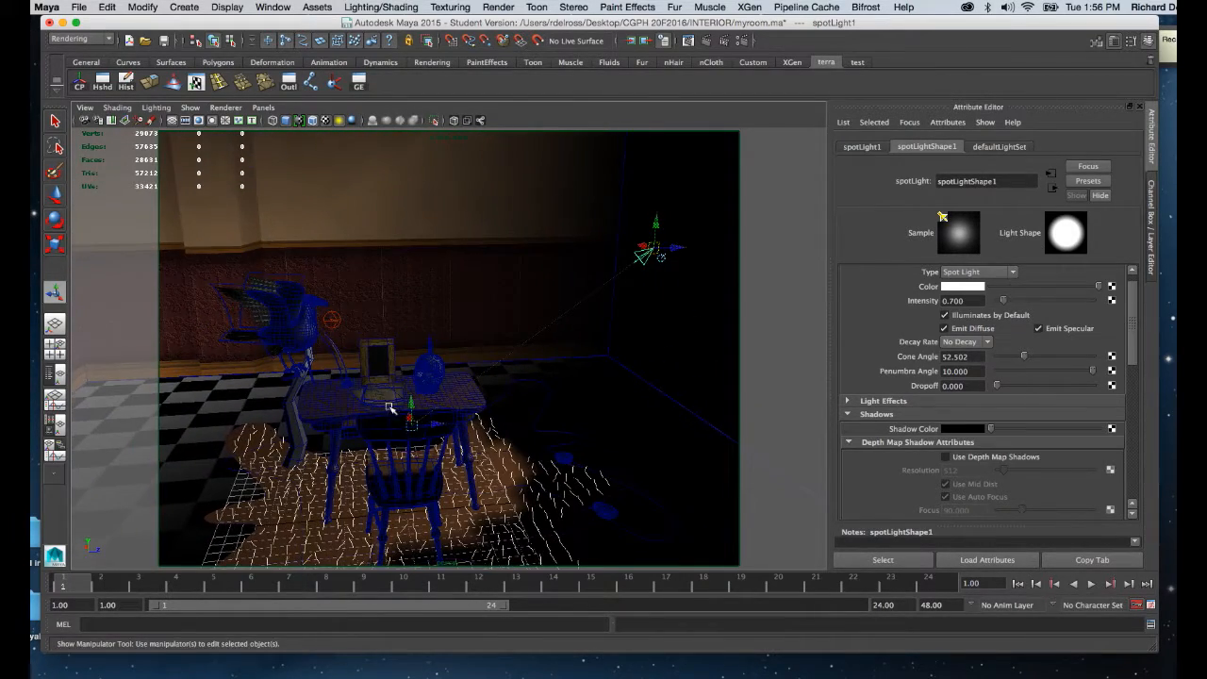
Run an IPR render of the desk and chair to check the repositioned spot lights, and close the Render View.
alt+drag(391, 405, 474, 353)
alt+right_drag(475, 353, 514, 494)
alt+drag(502, 442, 521, 458)
alt+right_drag(523, 414, 512, 393)
alt+drag(512, 394, 461, 364)
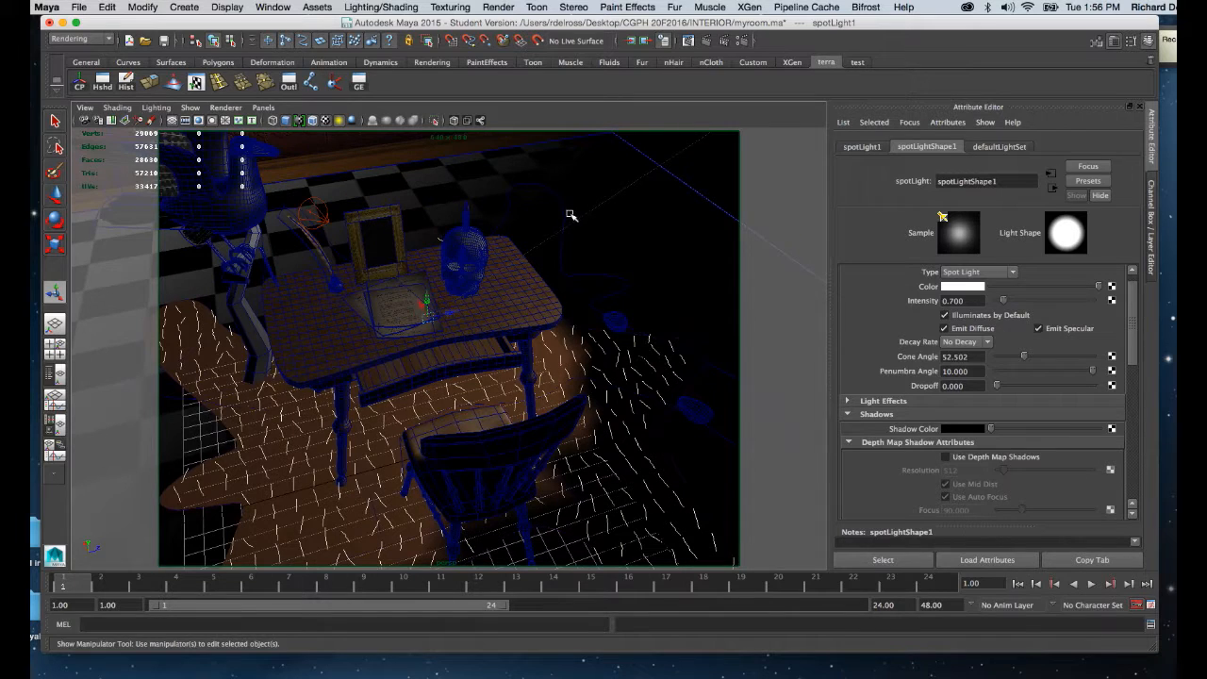
click(725, 41)
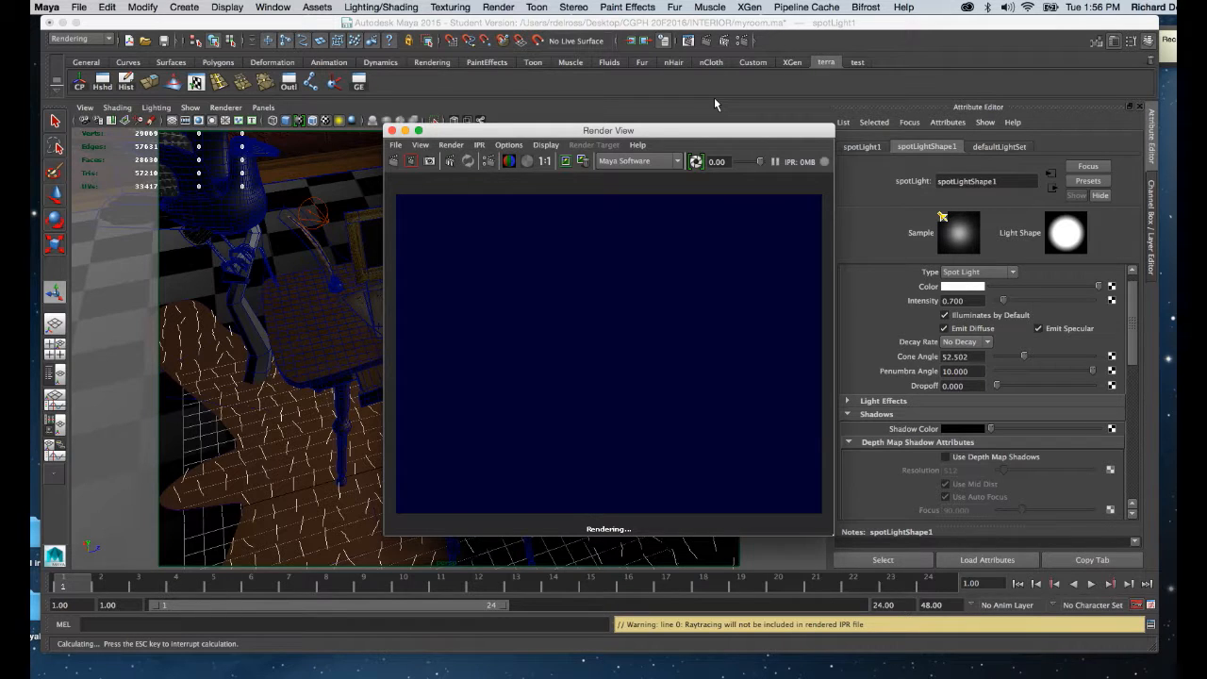
click(389, 130)
Select the second spot light near the picture frame and collapse the Shadows section of its attributes.
click(634, 258)
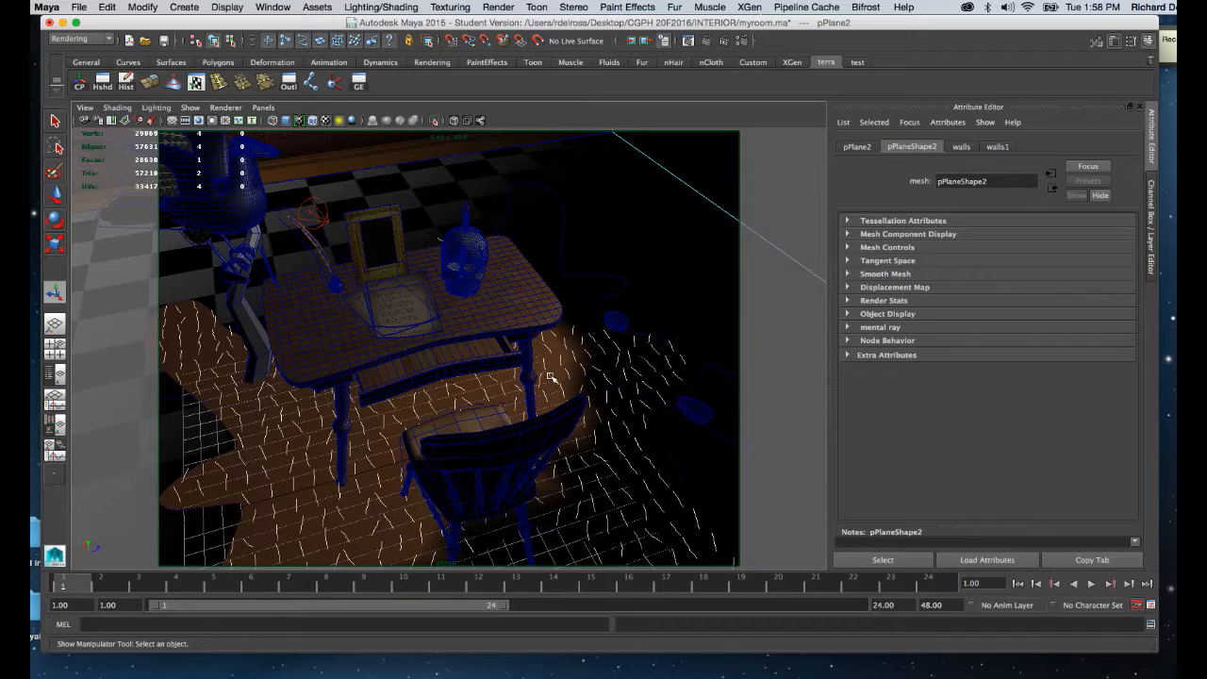
alt+right_drag(550, 377, 532, 353)
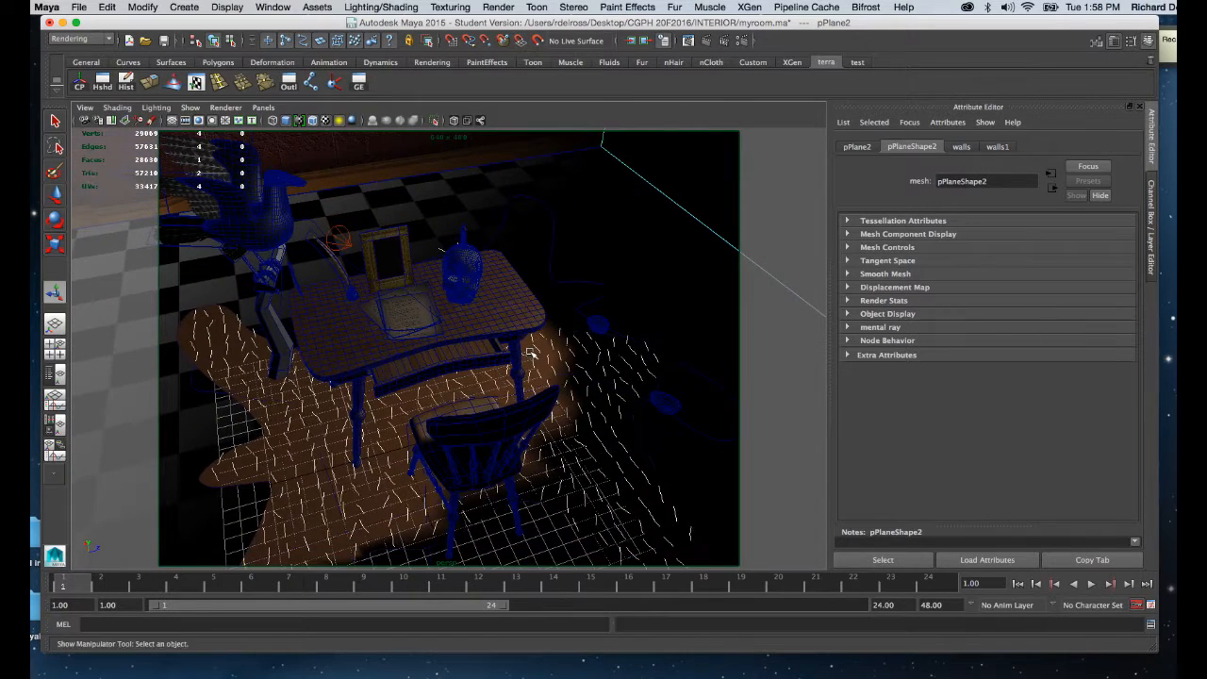
alt+middle_drag(532, 353, 579, 381)
click(405, 278)
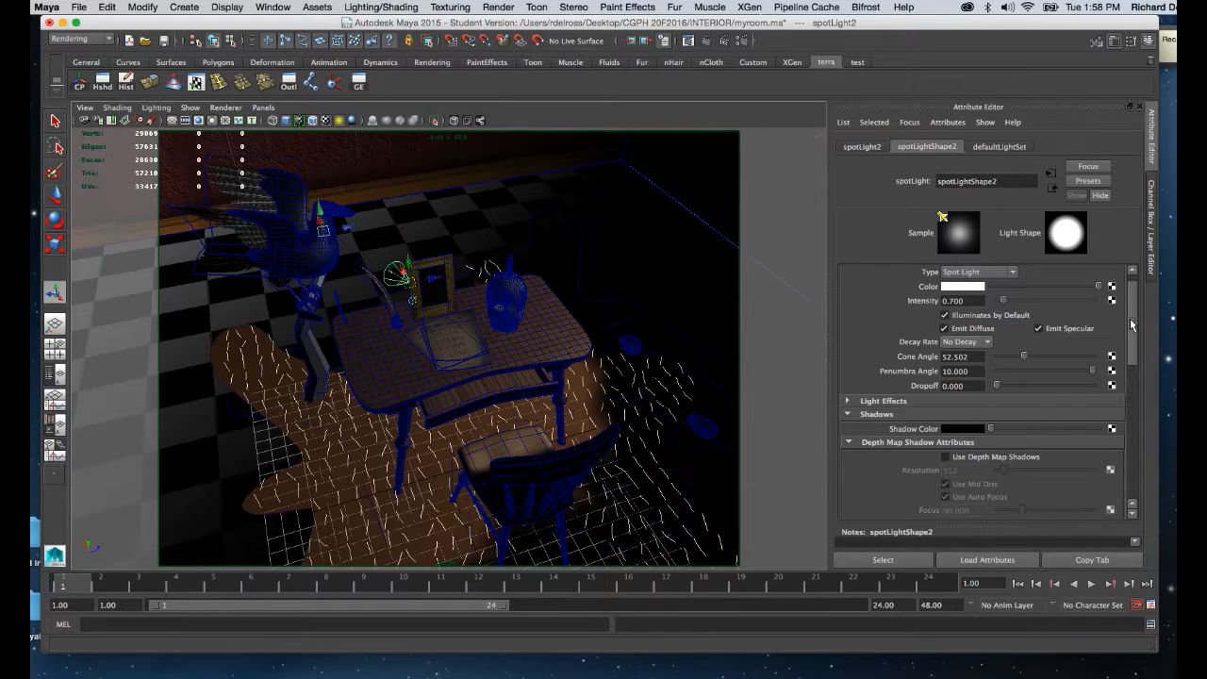
drag(1133, 320, 1128, 358)
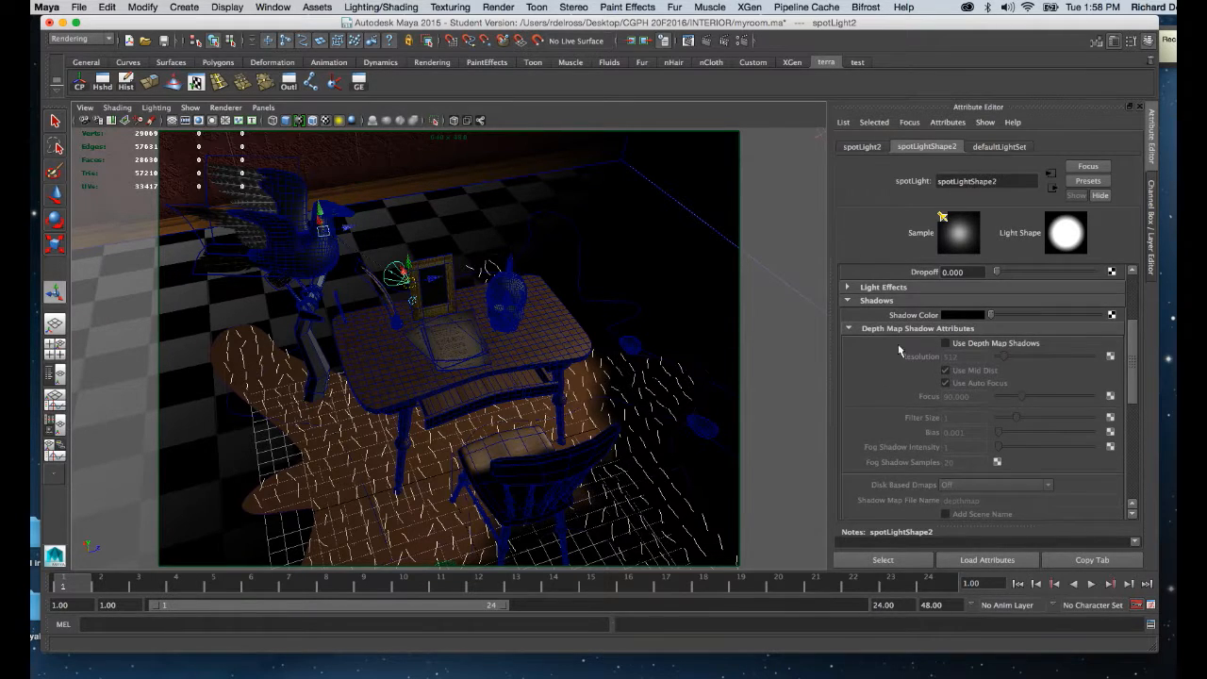
click(848, 300)
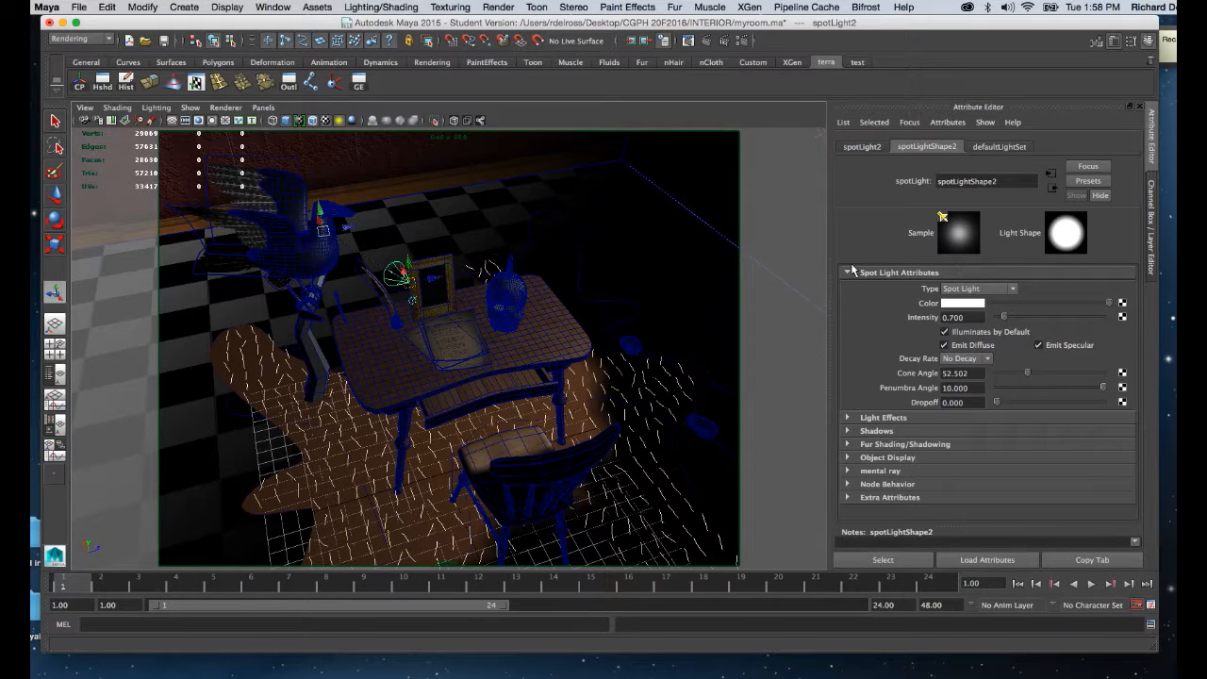
Check the Use Ray Trace Shadows option on the second spot light and on the first, leaving it enabled.
click(847, 431)
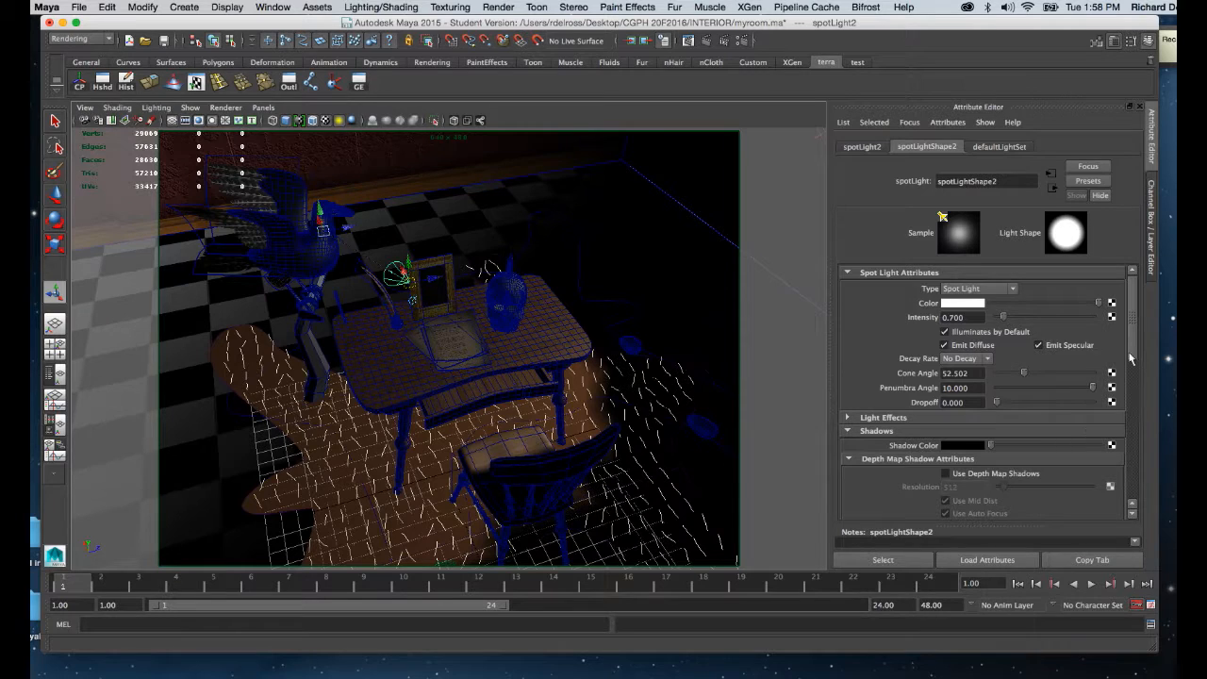
drag(1131, 363, 1116, 477)
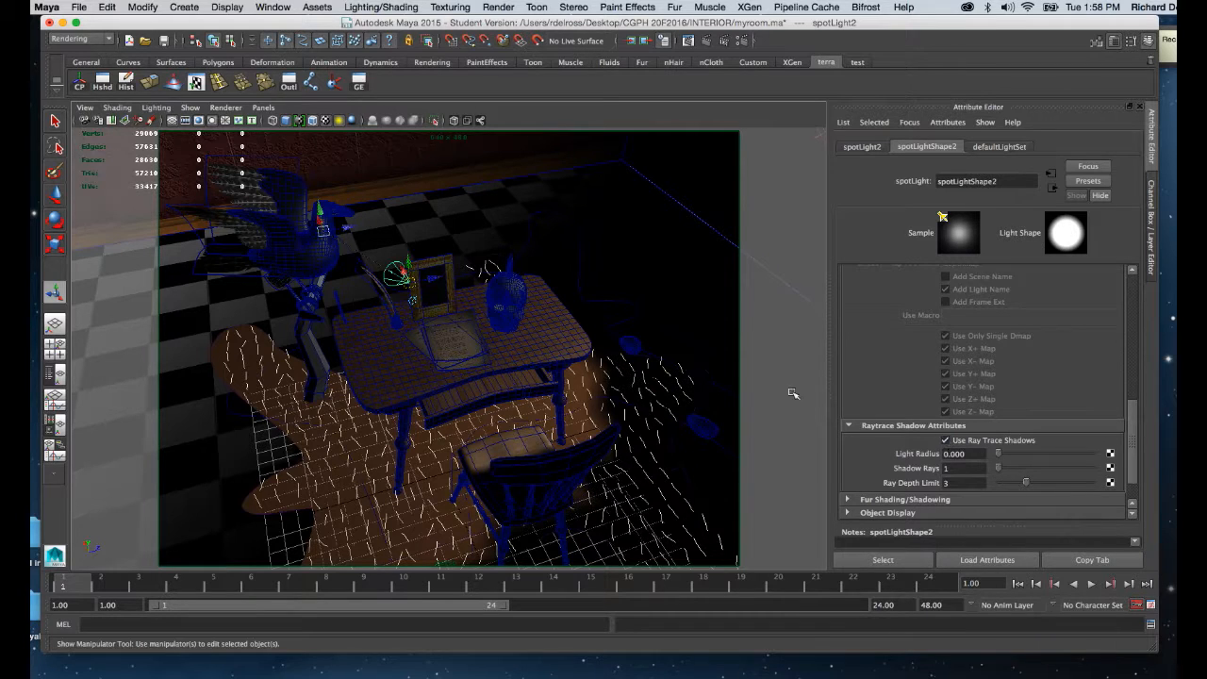
alt+right_drag(621, 372, 588, 262)
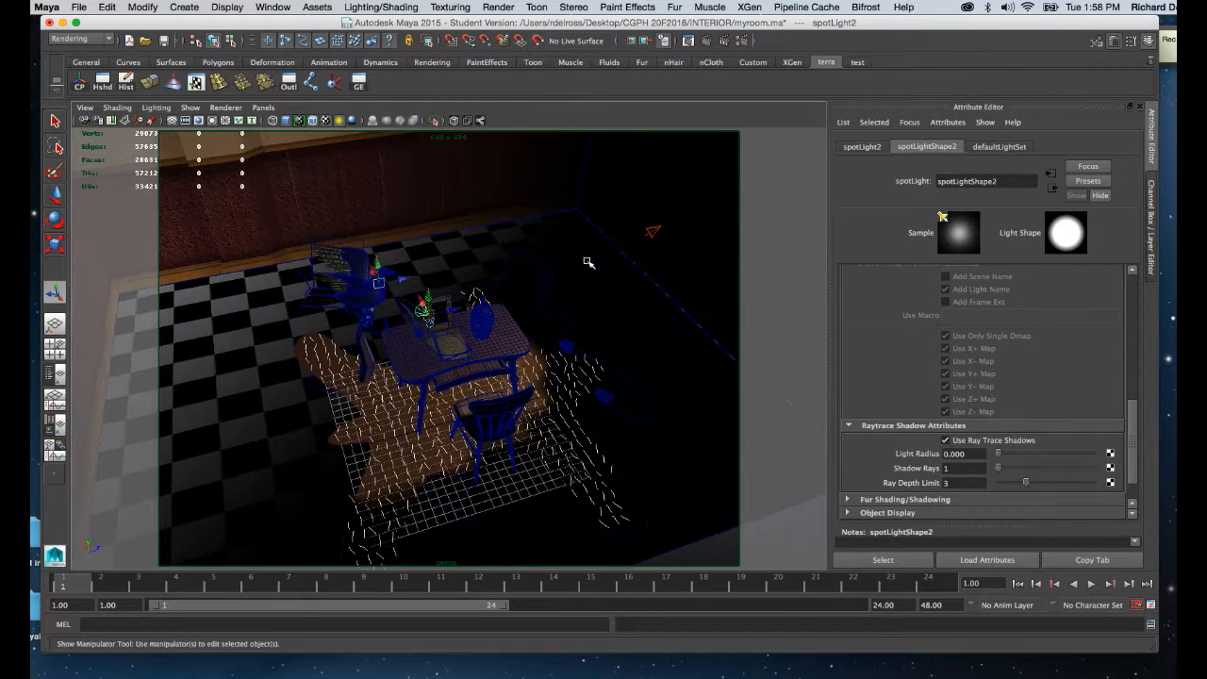
click(658, 232)
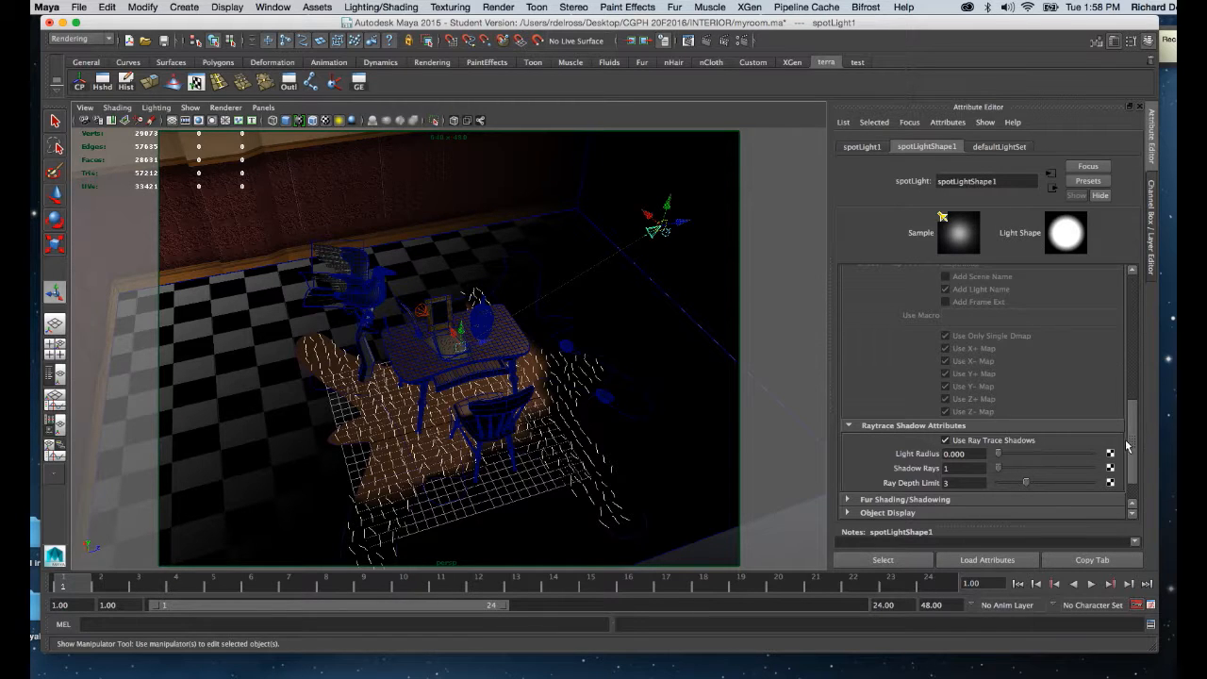
click(946, 441)
click(946, 441)
Set the Maya Software anti-aliasing quality to Production quality in the render settings.
alt+right_drag(516, 299, 538, 531)
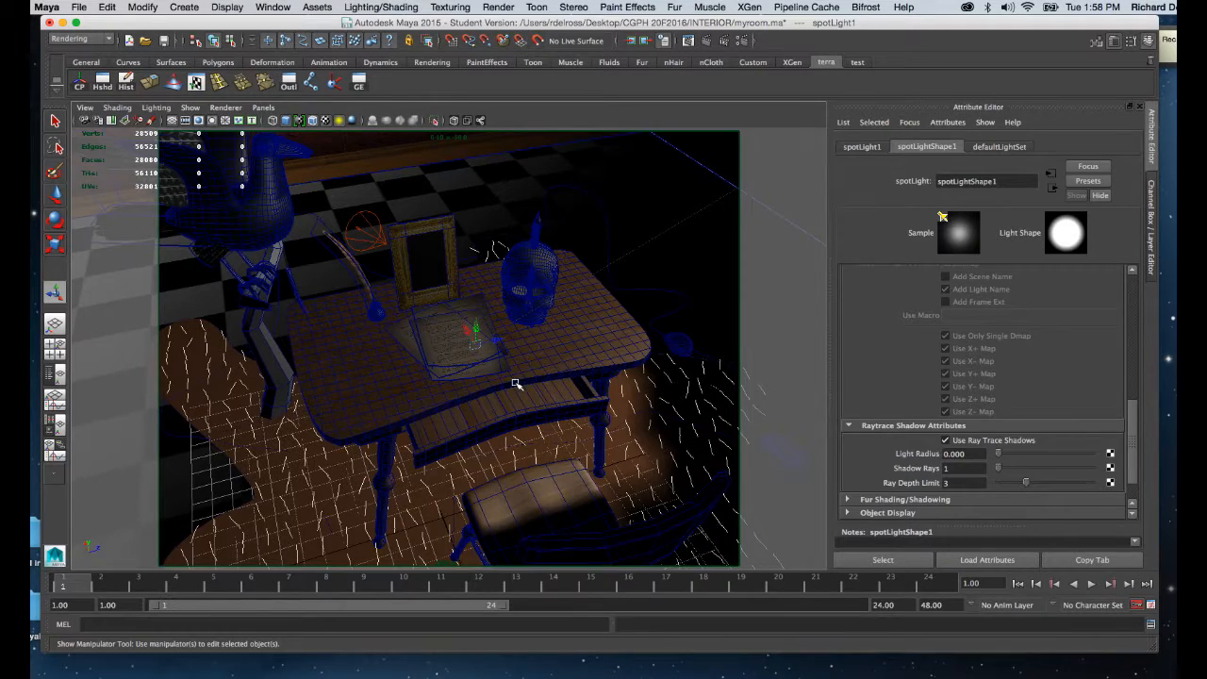
alt+middle_drag(516, 383, 504, 353)
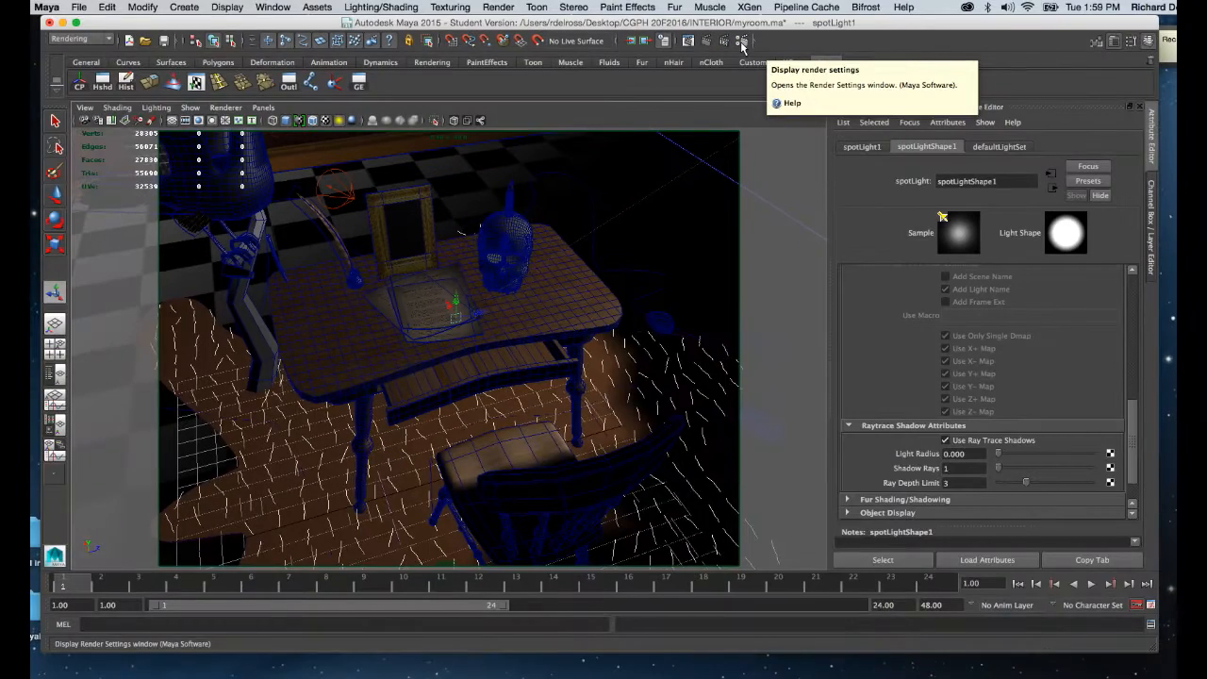
click(742, 42)
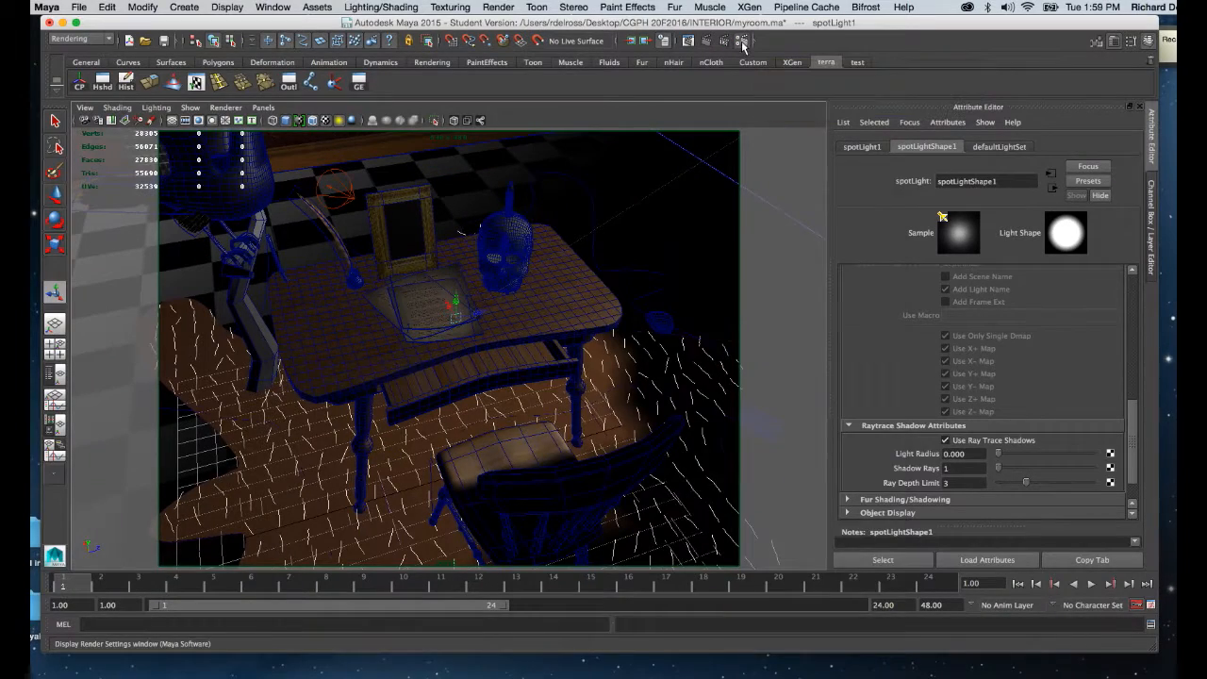
drag(750, 174, 912, 82)
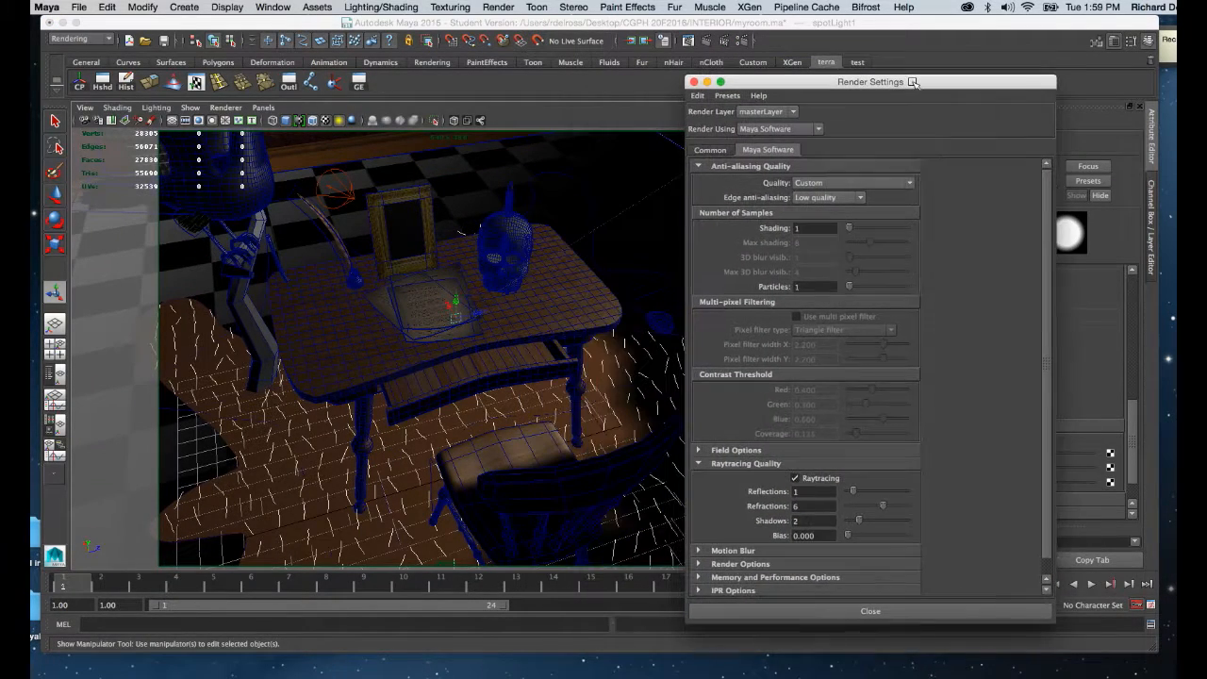
click(715, 151)
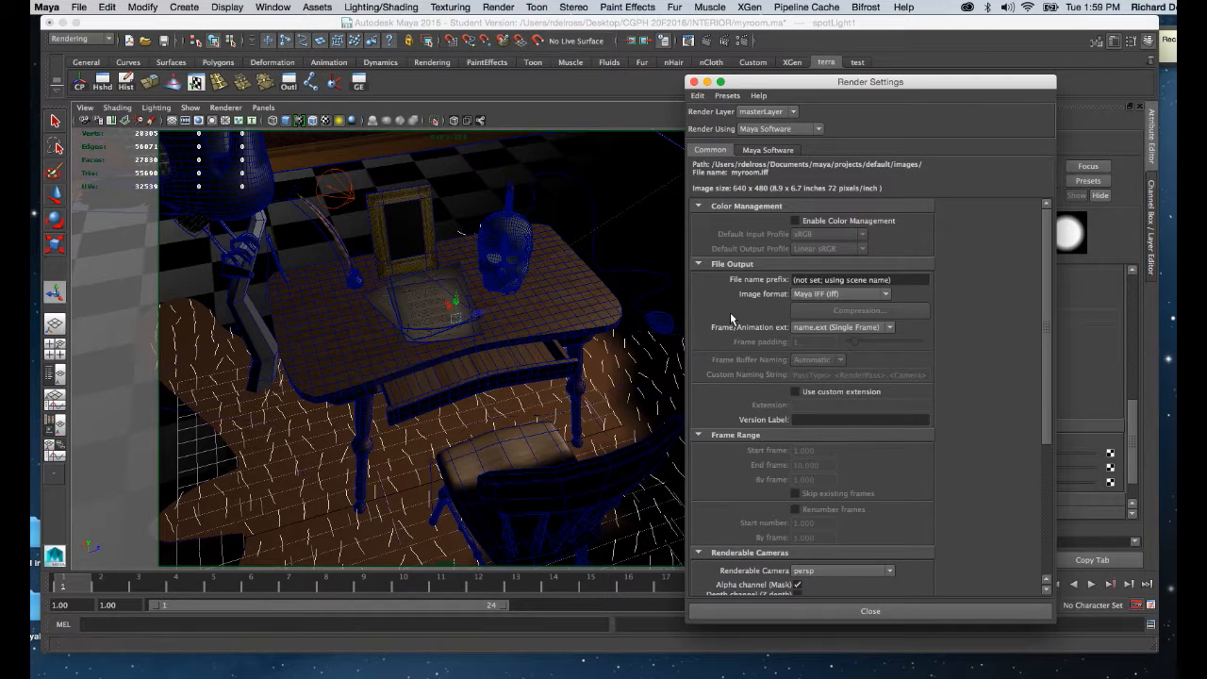
click(765, 153)
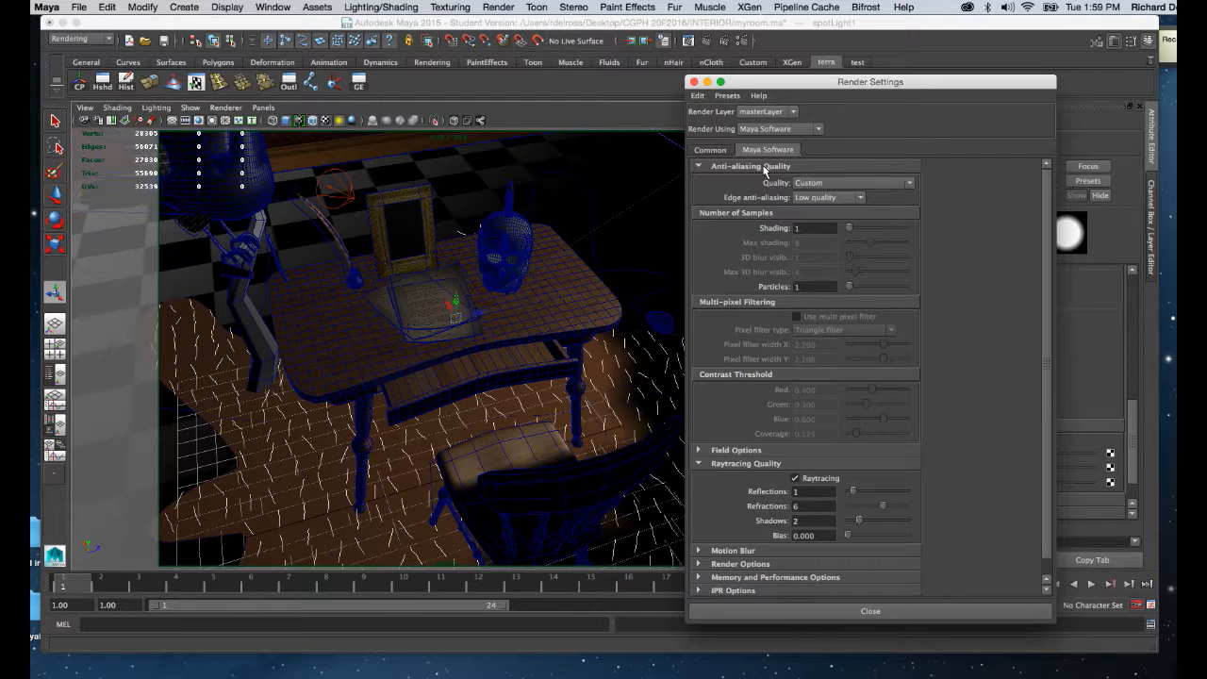
click(816, 186)
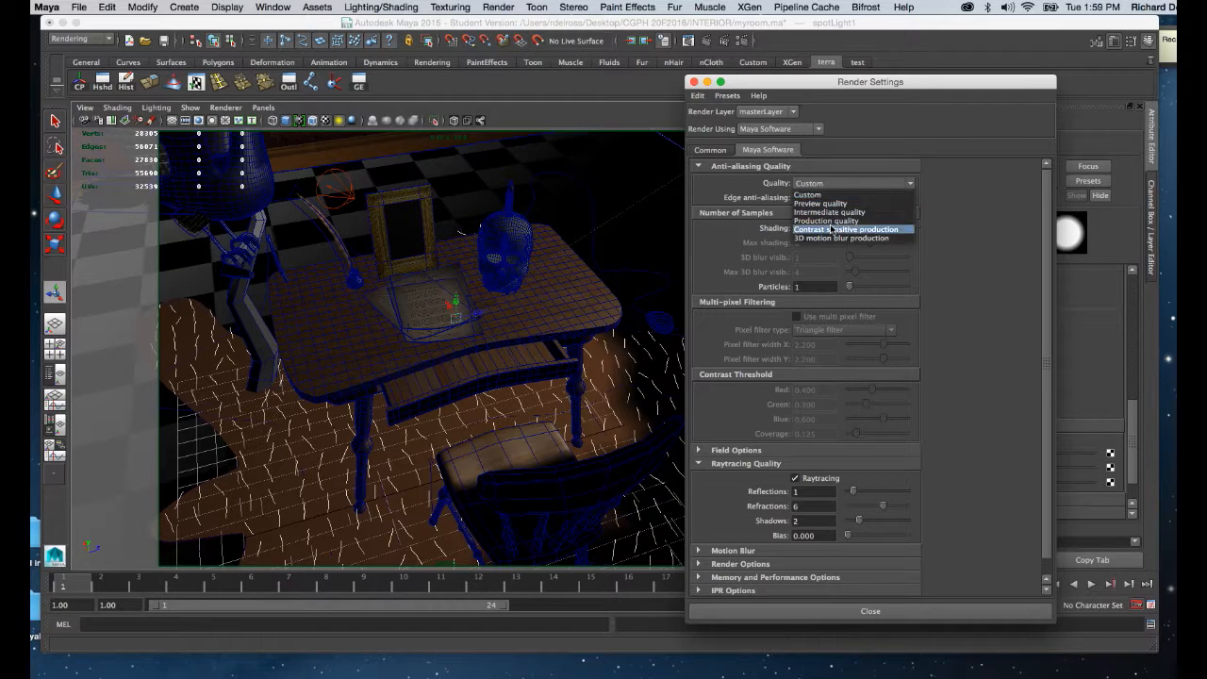
click(830, 220)
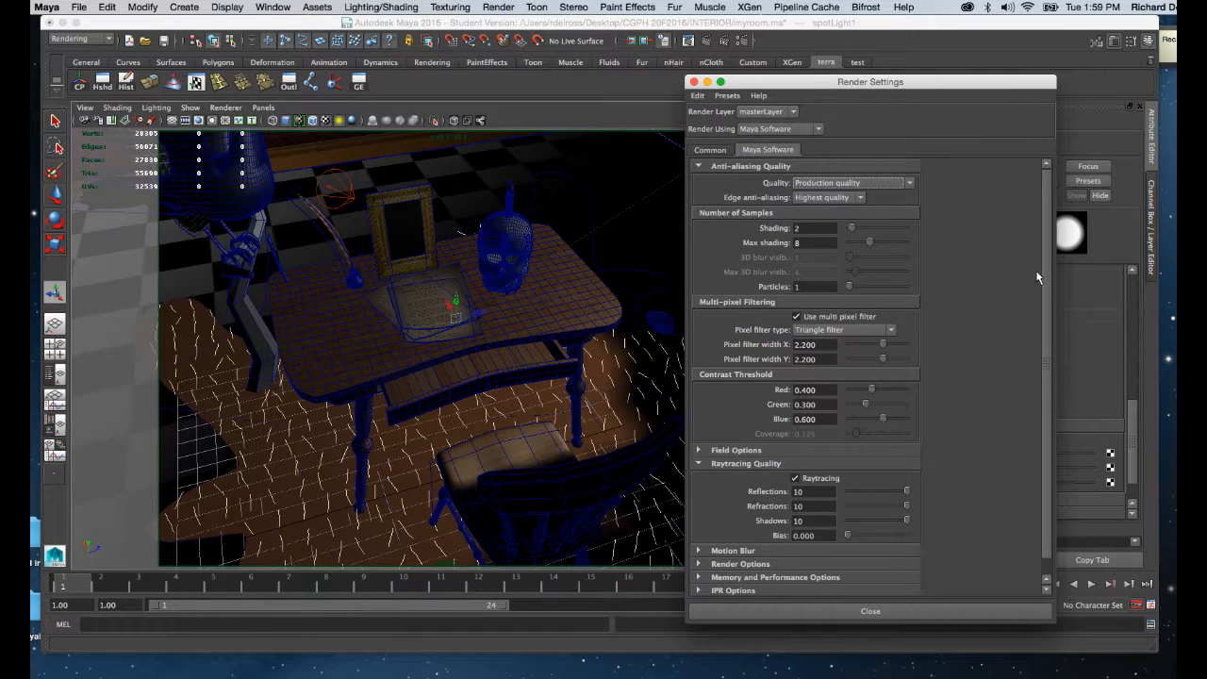
Review the Raytracing Quality options in the render settings, leave Raytracing enabled, and close the settings.
scroll(1043, 266, down, 1)
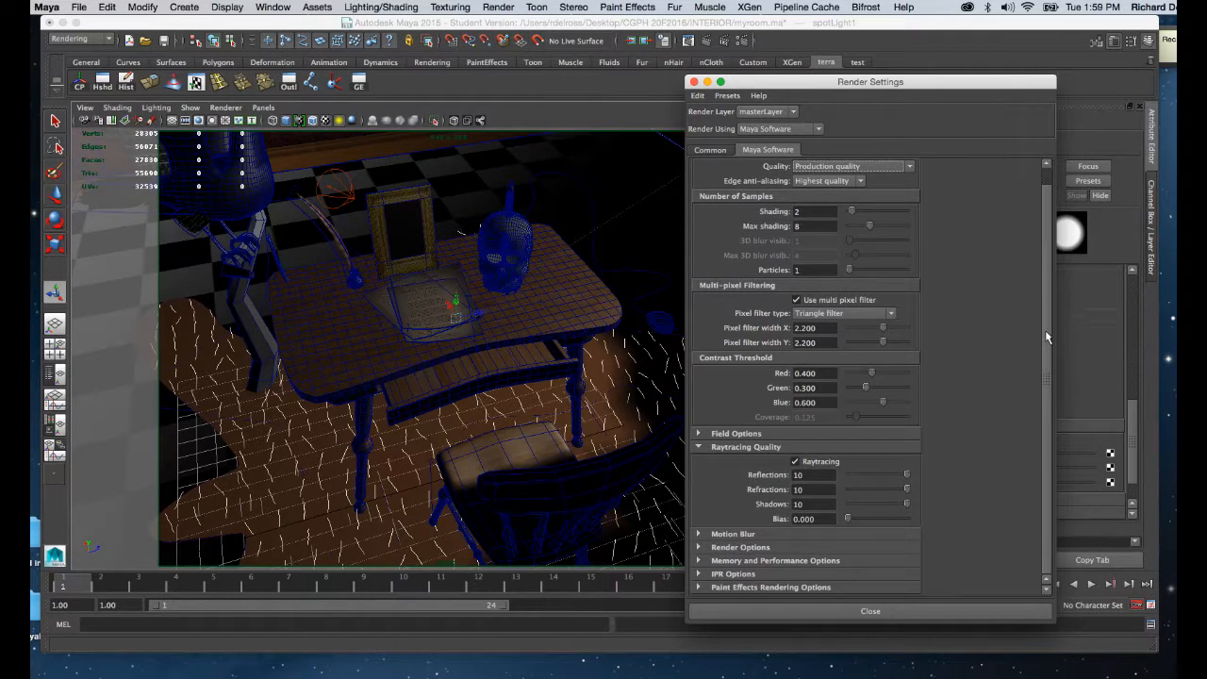
click(701, 449)
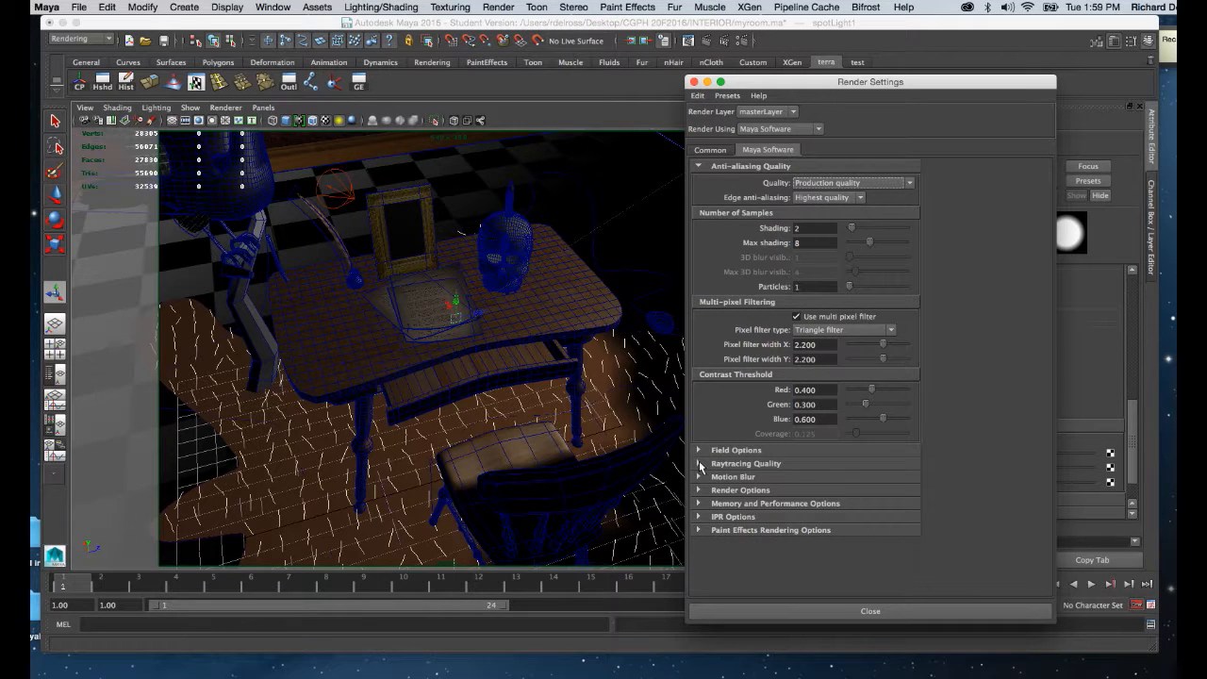
click(700, 464)
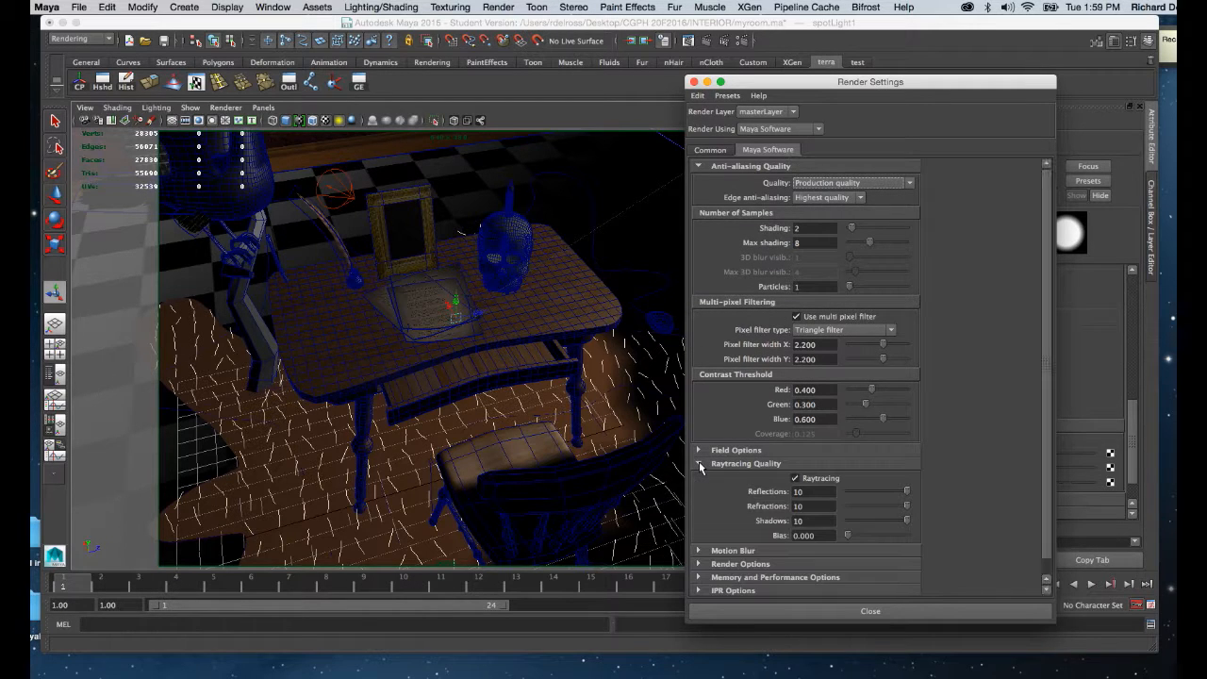
click(796, 479)
click(795, 479)
drag(752, 84, 817, 112)
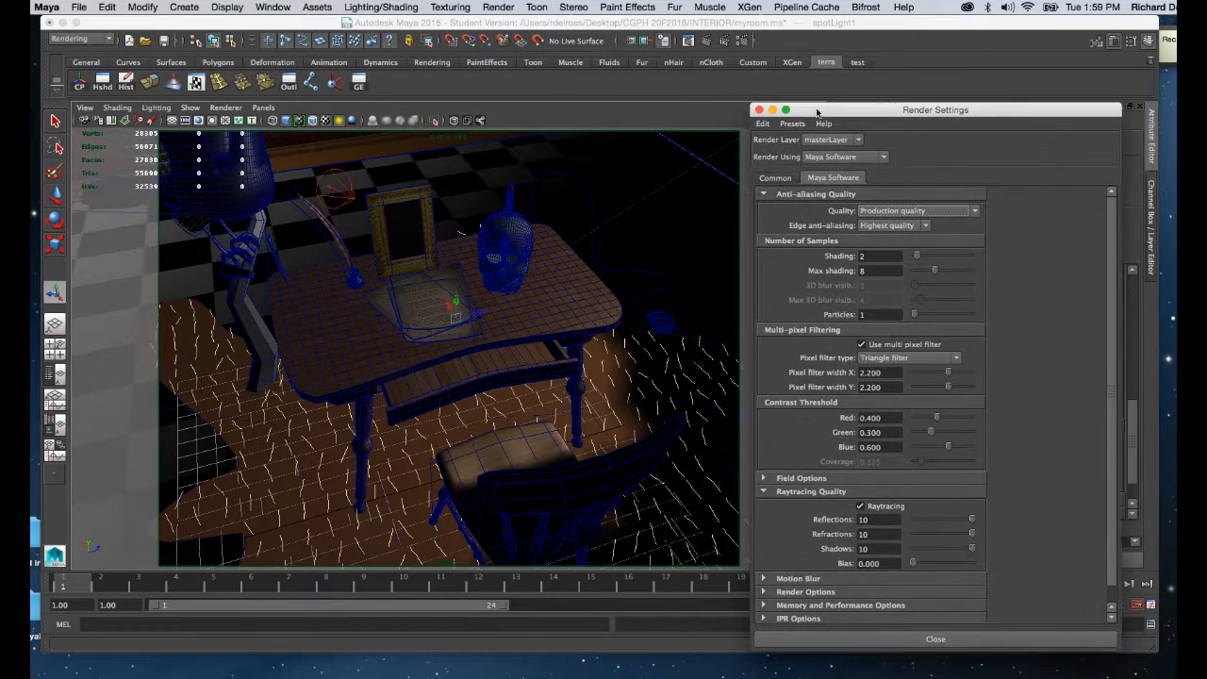
click(759, 110)
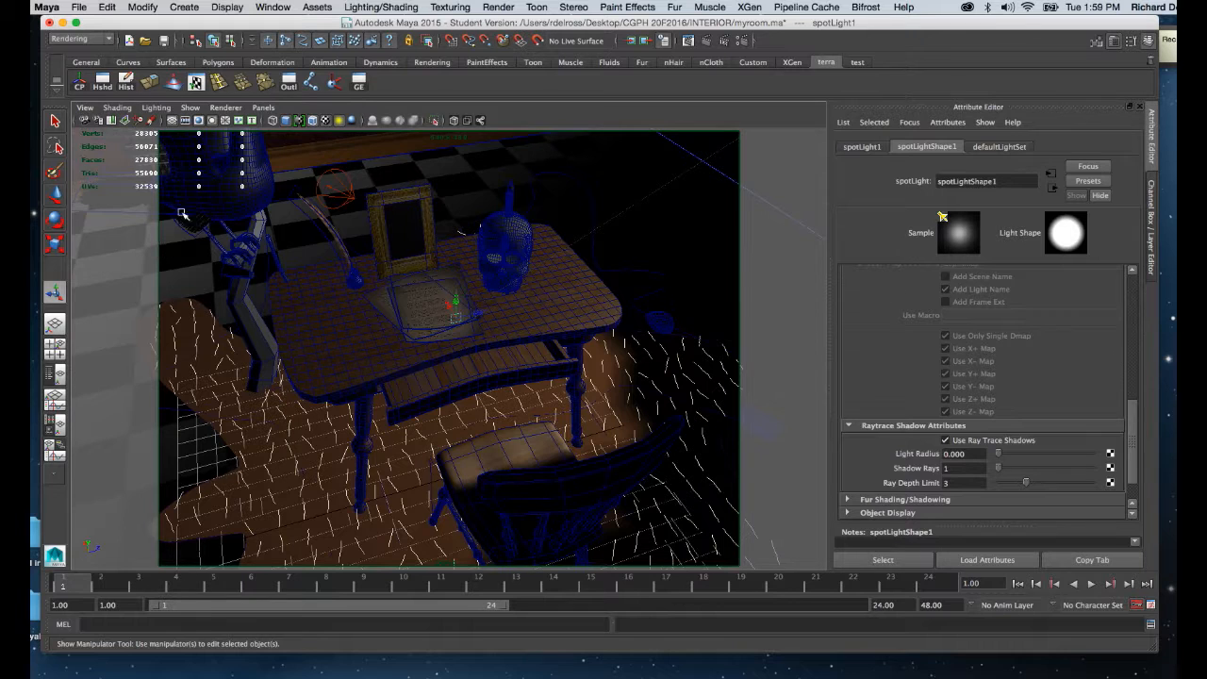
Compare the perspective view with the resolution gate off and on, leaving the gate displayed.
click(198, 123)
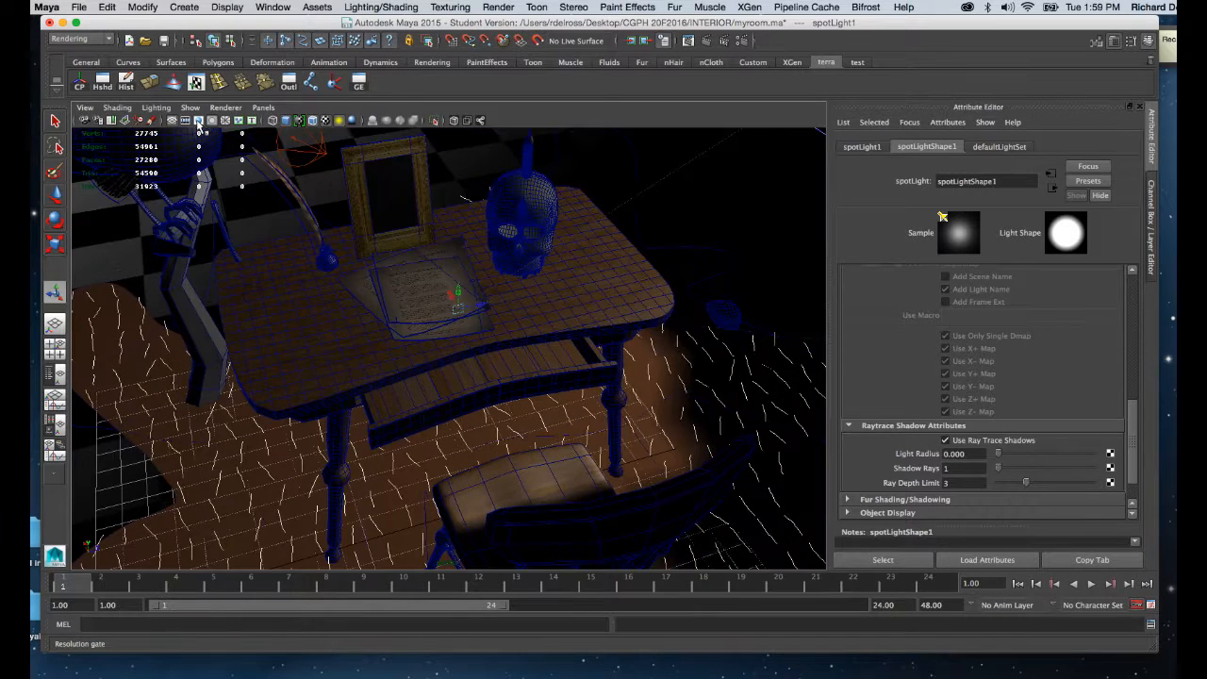
click(198, 123)
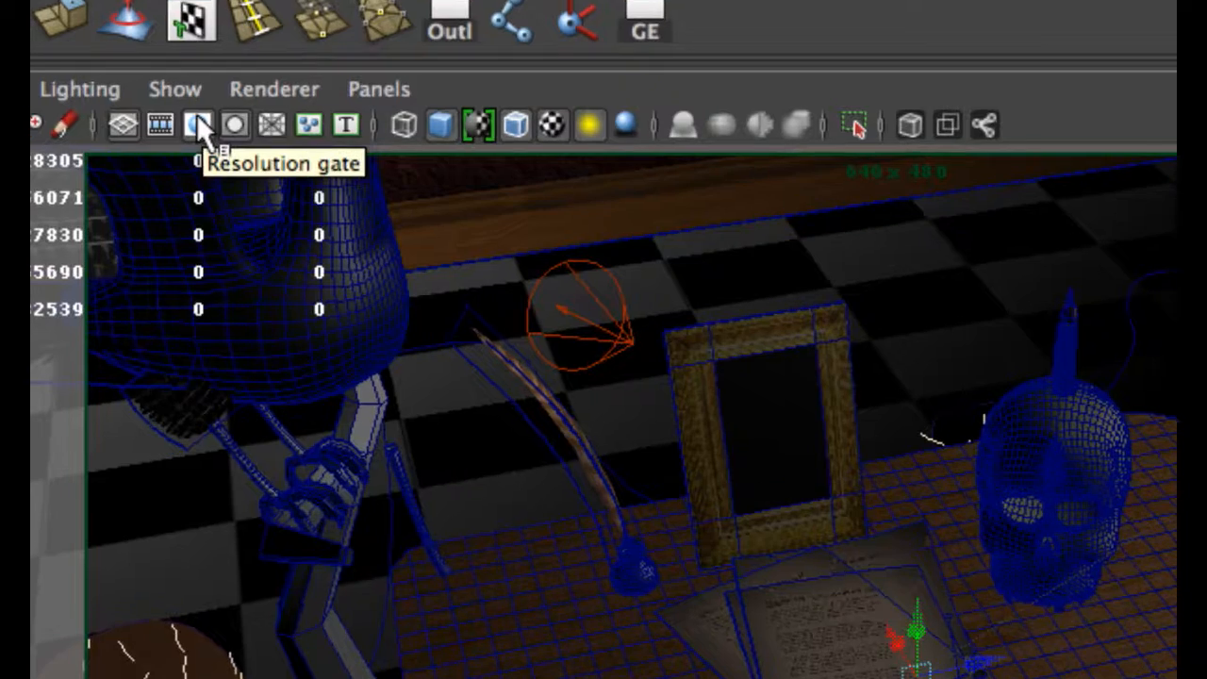
click(197, 123)
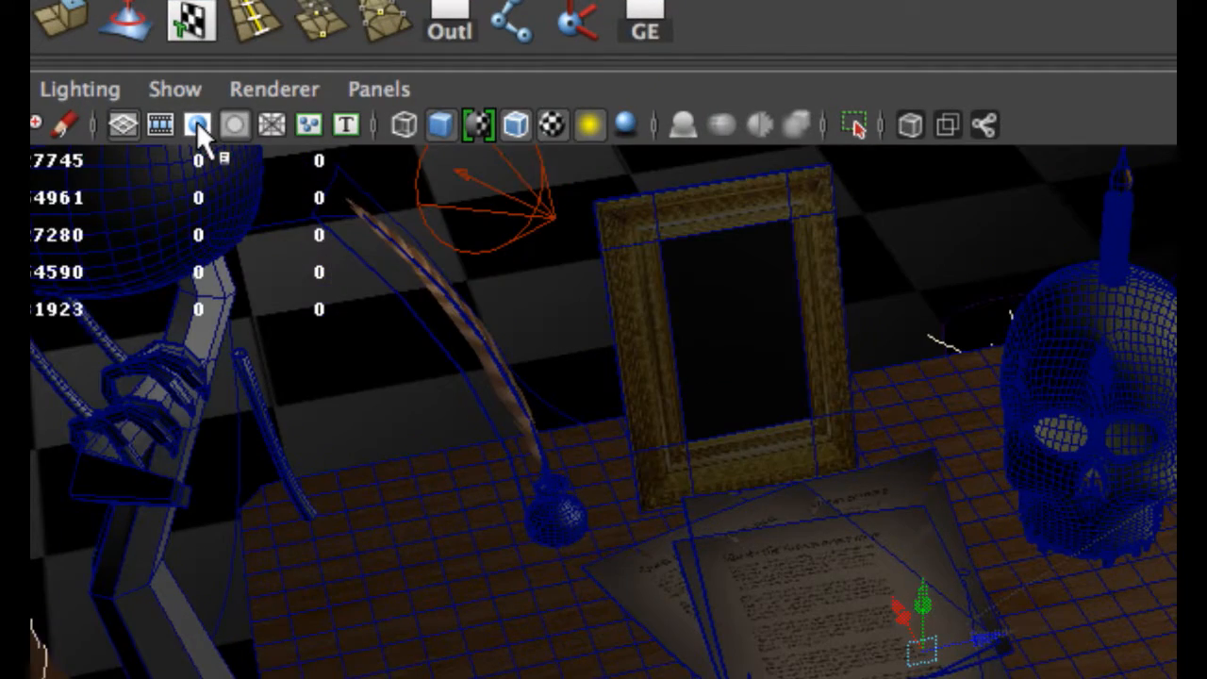
click(196, 123)
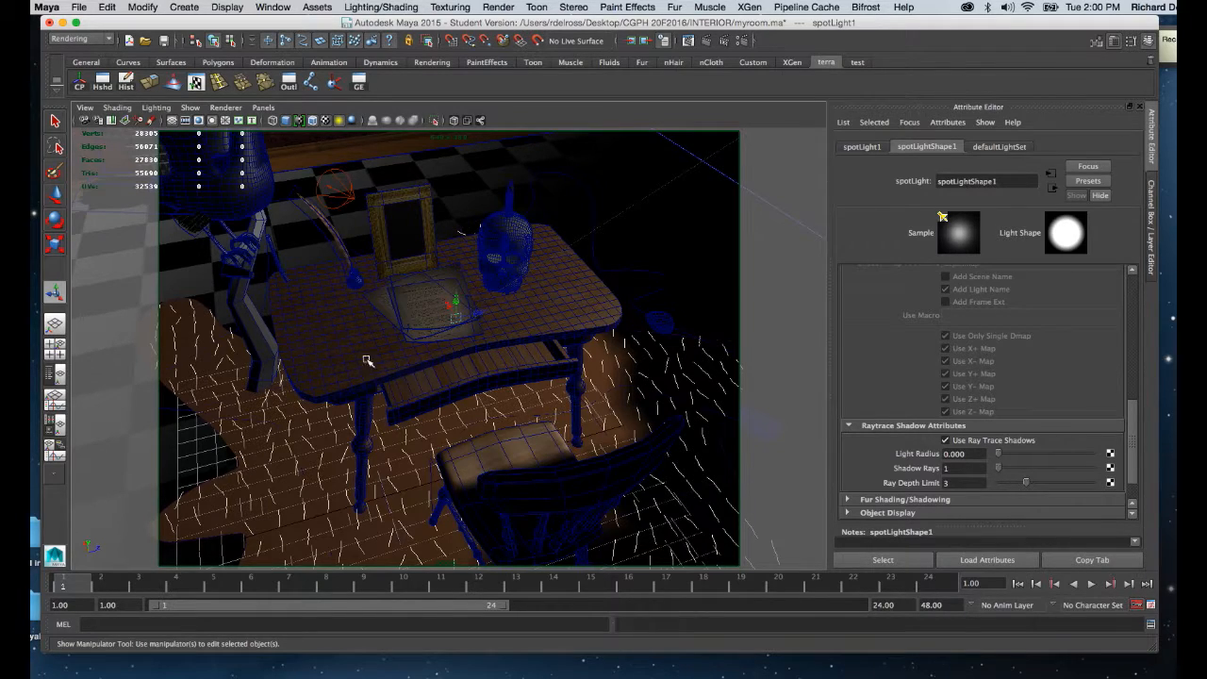
Render the current frame with the desktop, papers, picture frame and skull framed closely, and close the Render View.
alt+right_drag(442, 402, 466, 371)
alt+drag(466, 372, 453, 350)
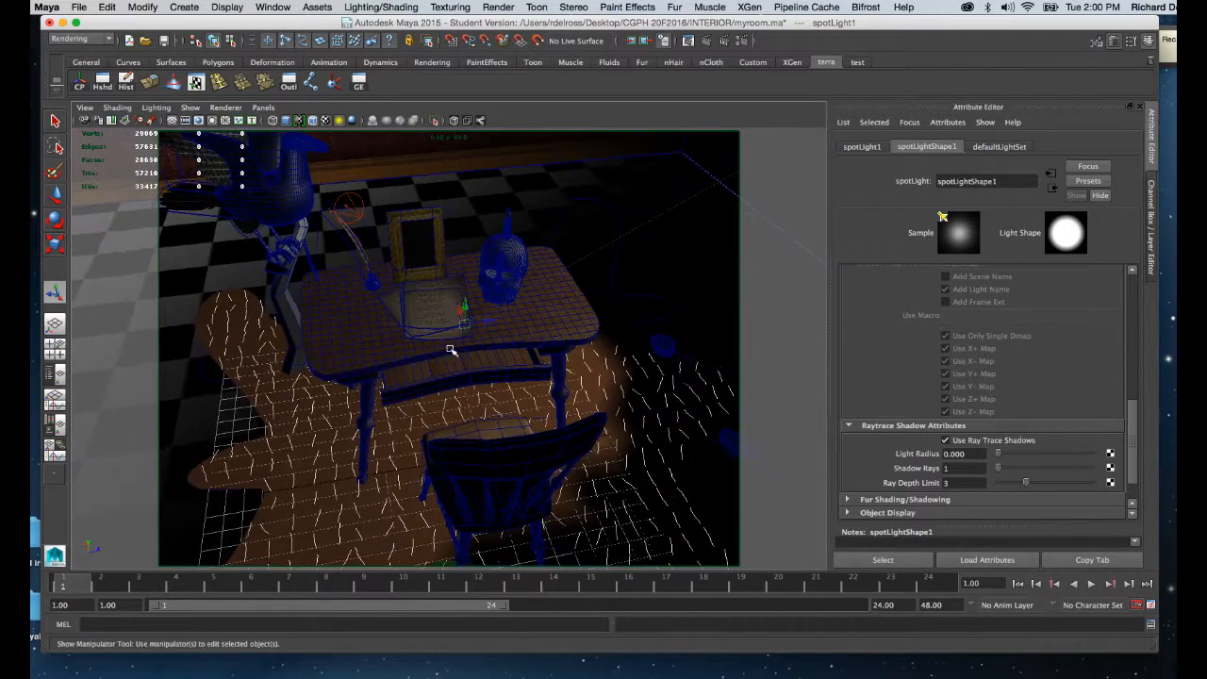
alt+right_drag(453, 350, 465, 471)
alt+middle_drag(453, 351, 466, 413)
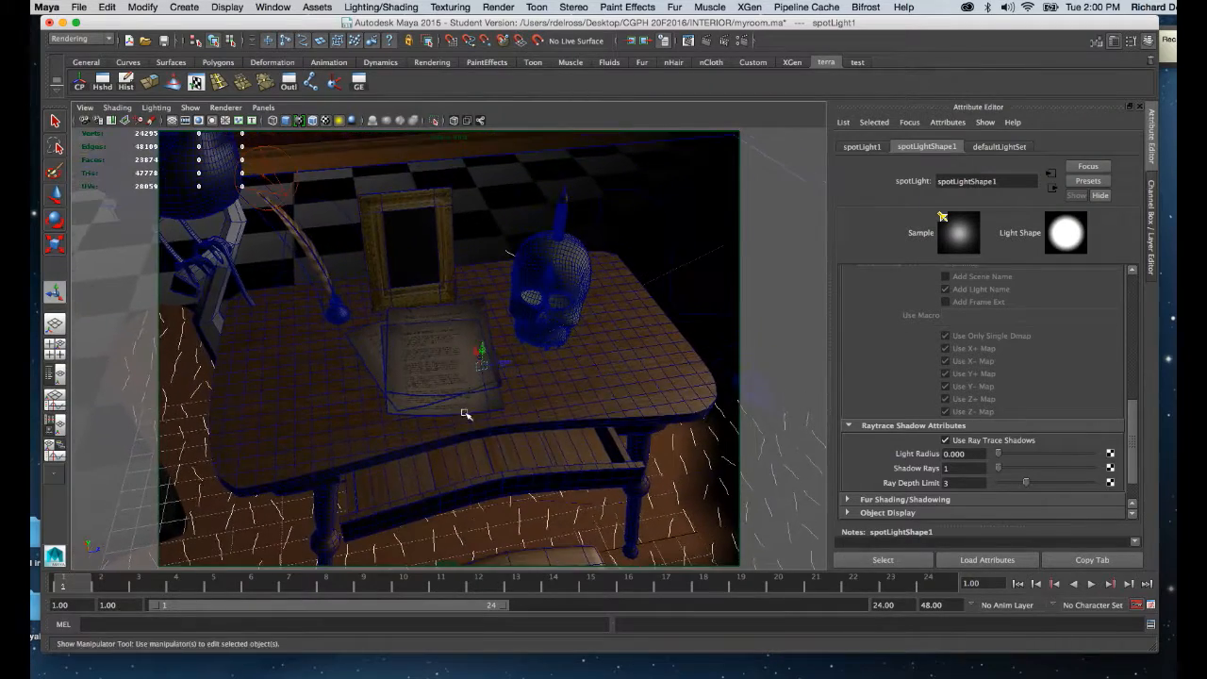
alt+right_drag(449, 338, 458, 390)
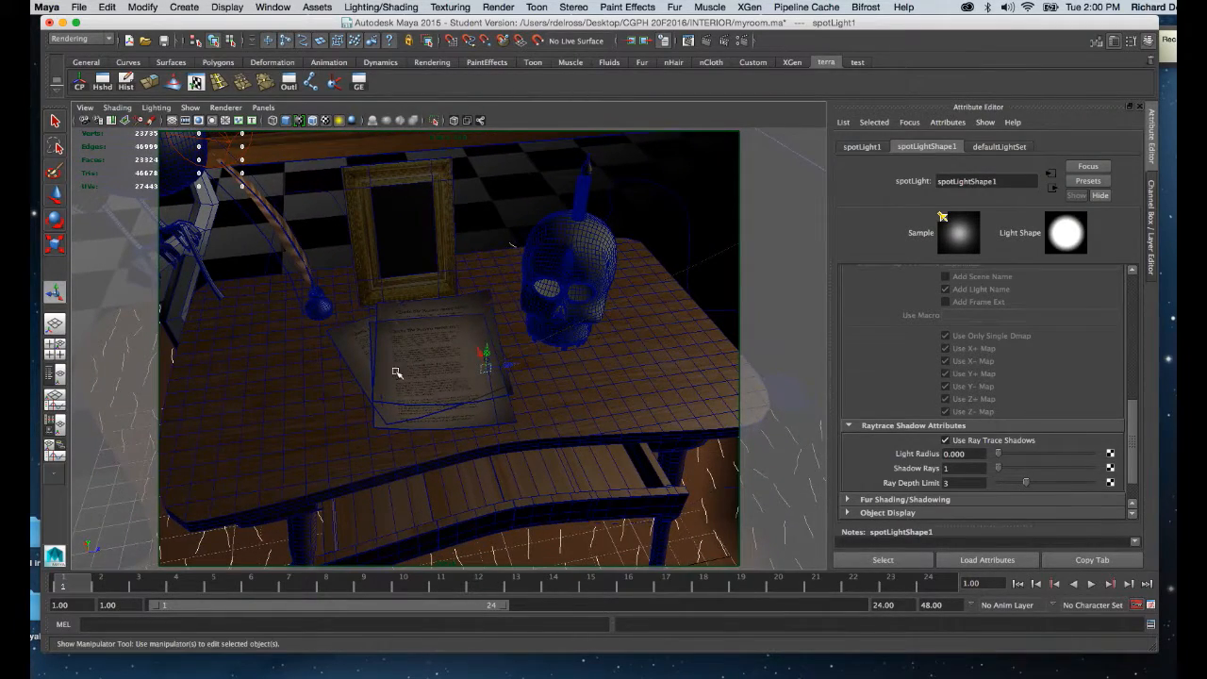
alt+drag(453, 383, 450, 380)
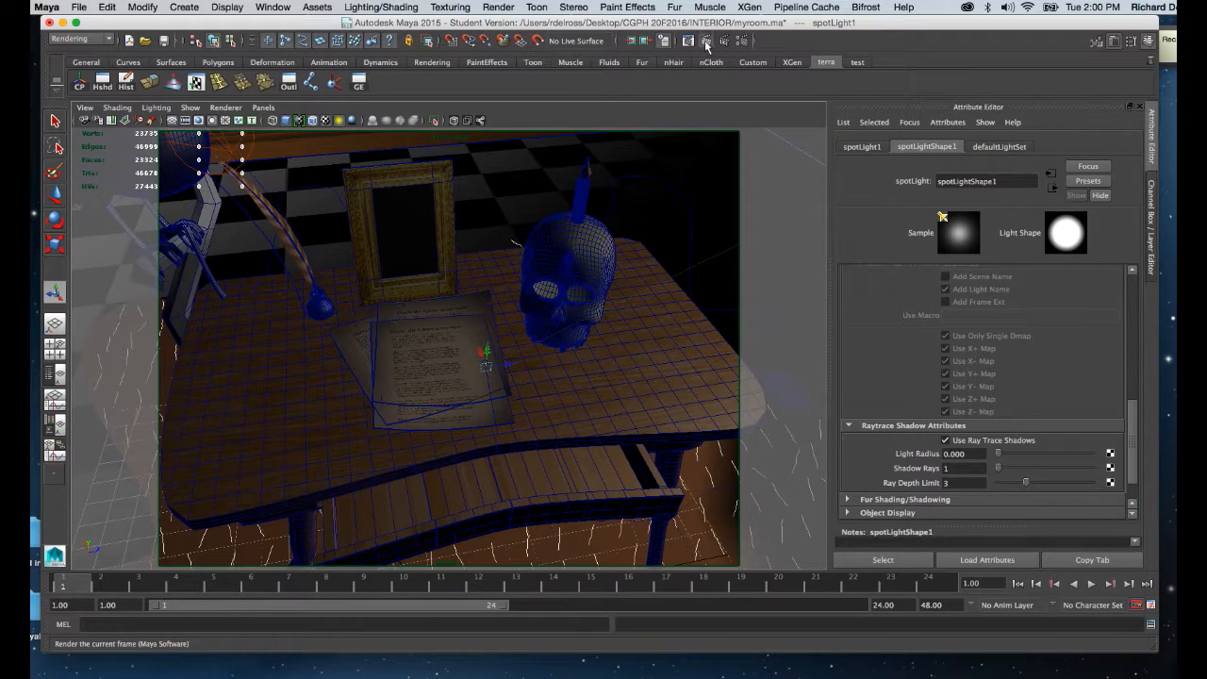
click(707, 43)
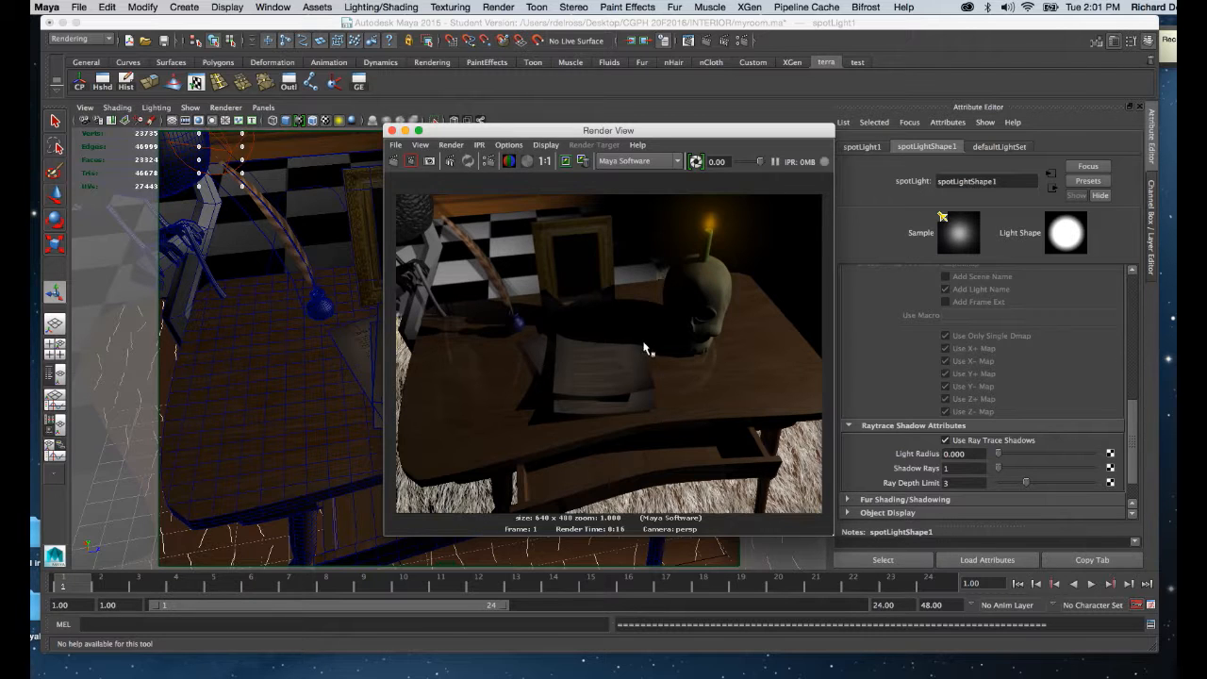
click(393, 131)
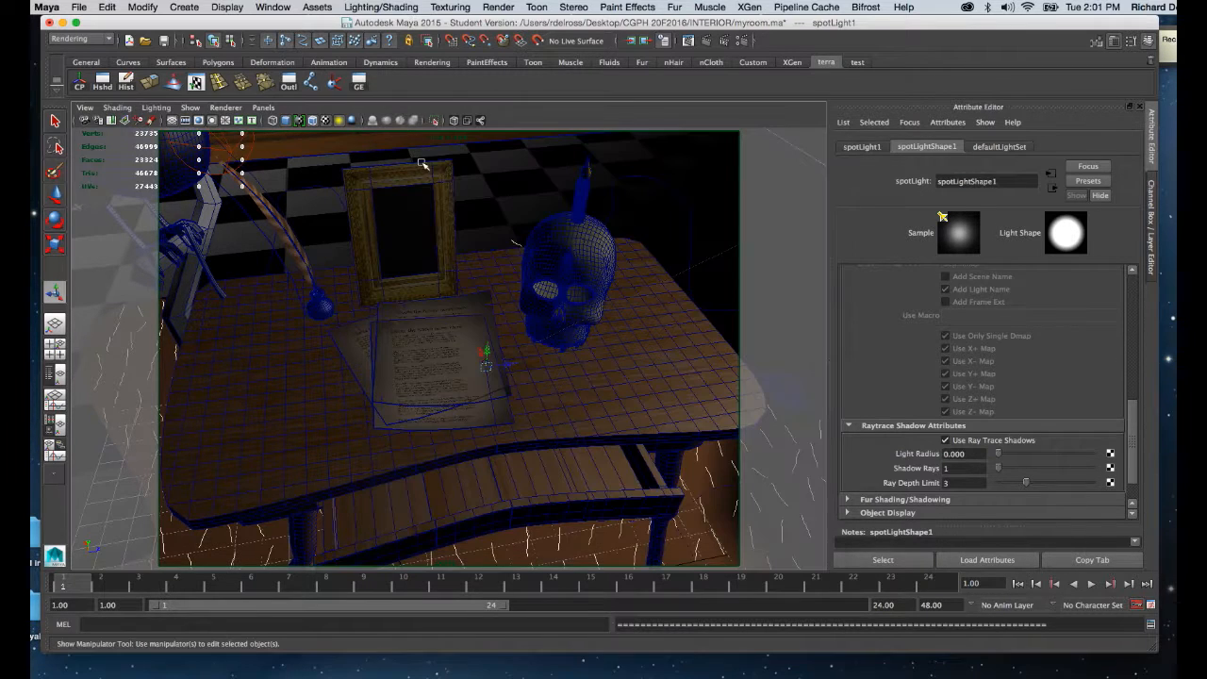
Lighten the first spot light's shadow color from black to a dark grey and render the current frame.
scroll(557, 293, up, 2)
scroll(547, 283, down, 6)
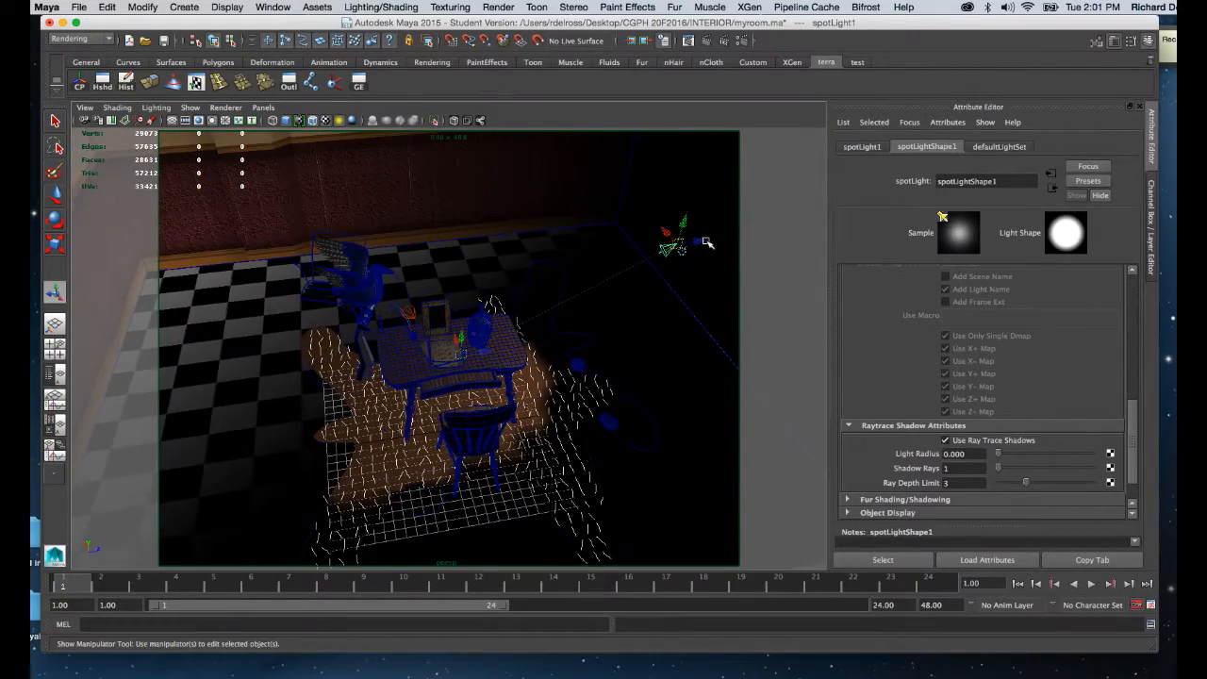
alt+drag(703, 244, 462, 275)
scroll(485, 283, up, 5)
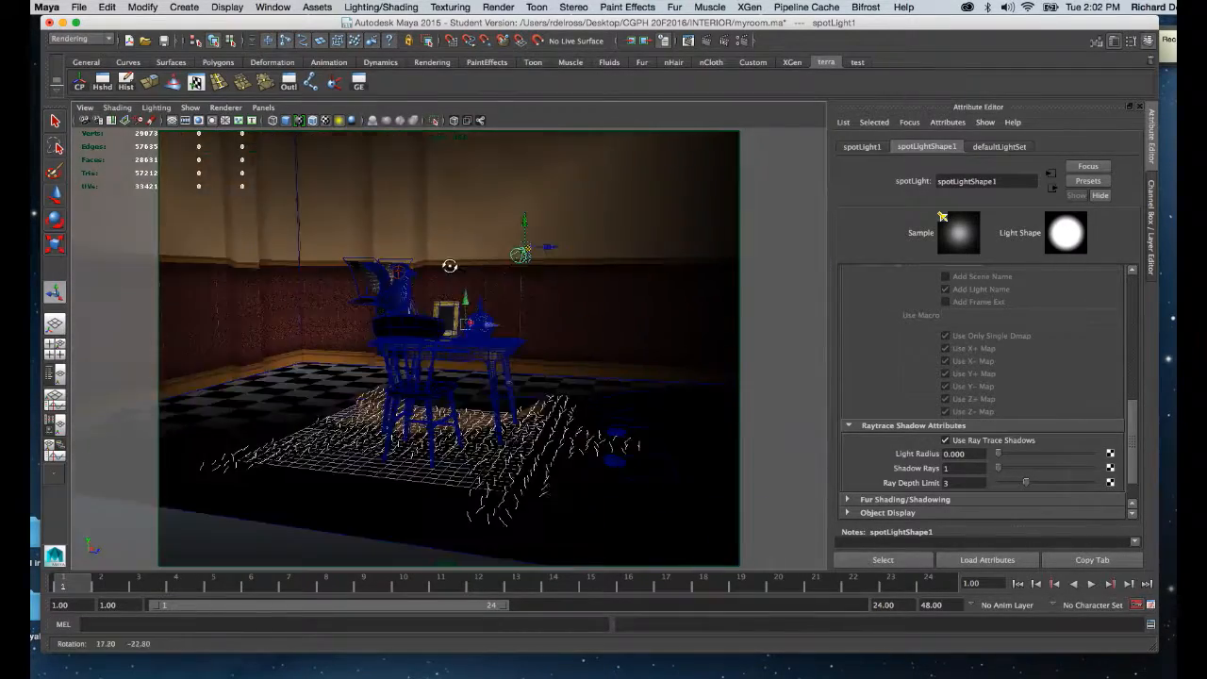
alt+drag(531, 486, 671, 403)
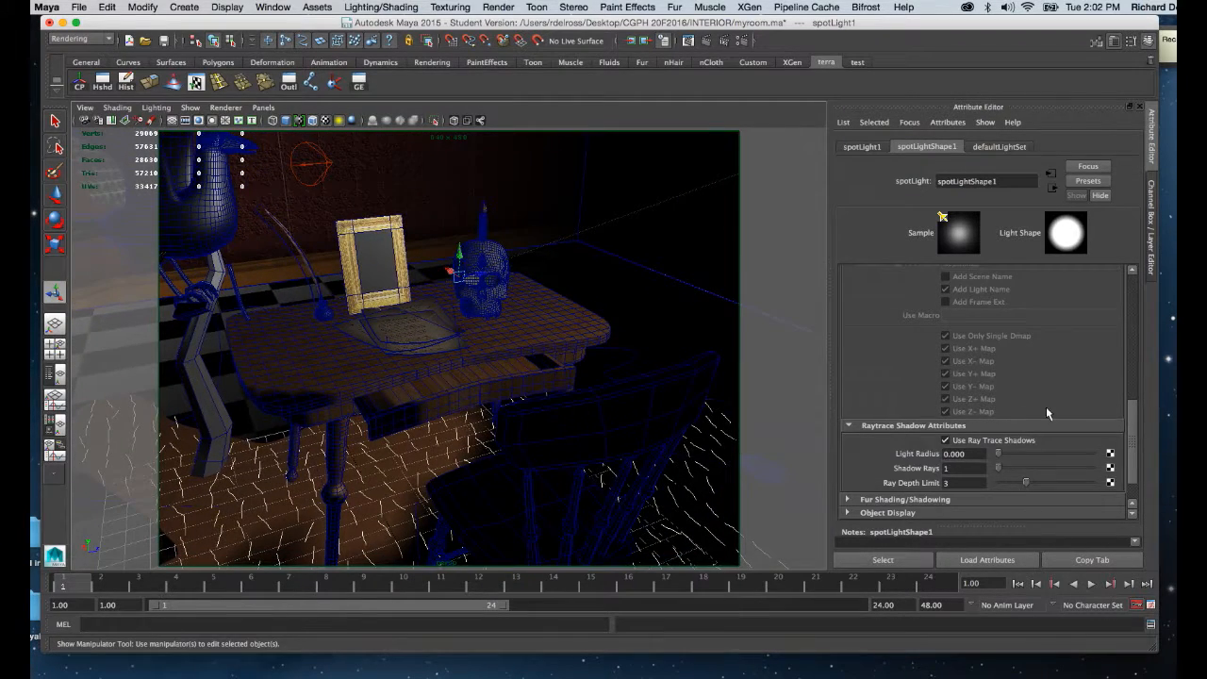
drag(1132, 429, 1134, 330)
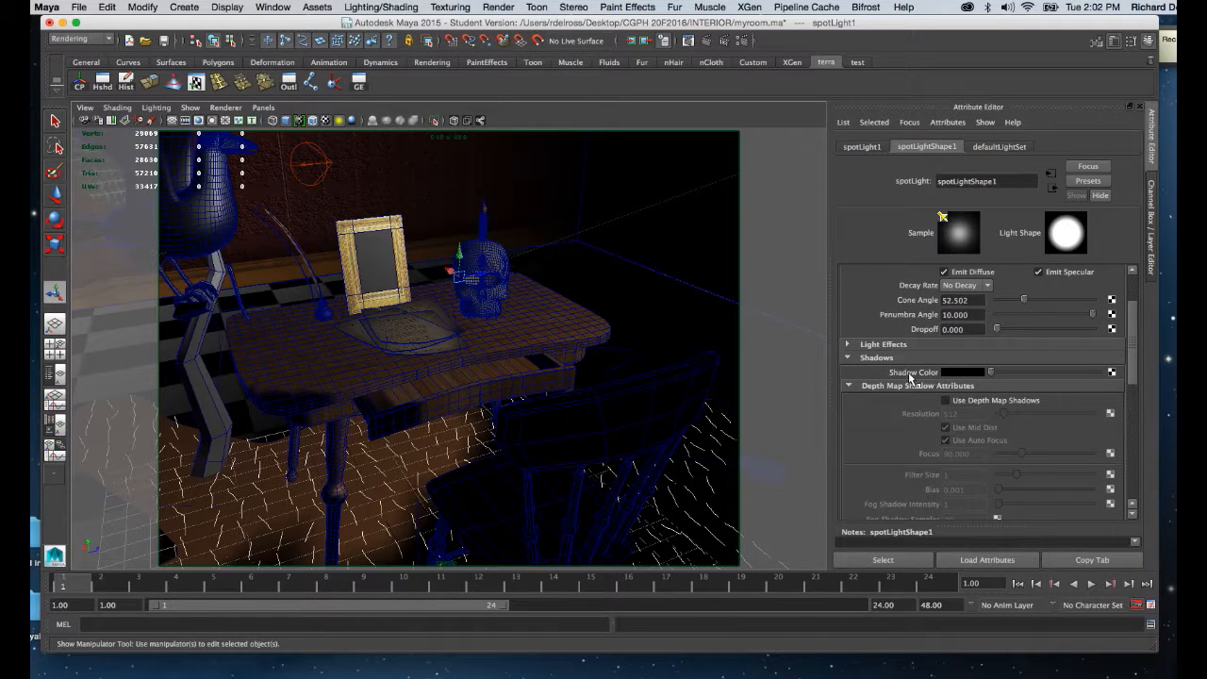
drag(992, 375, 1025, 380)
click(707, 43)
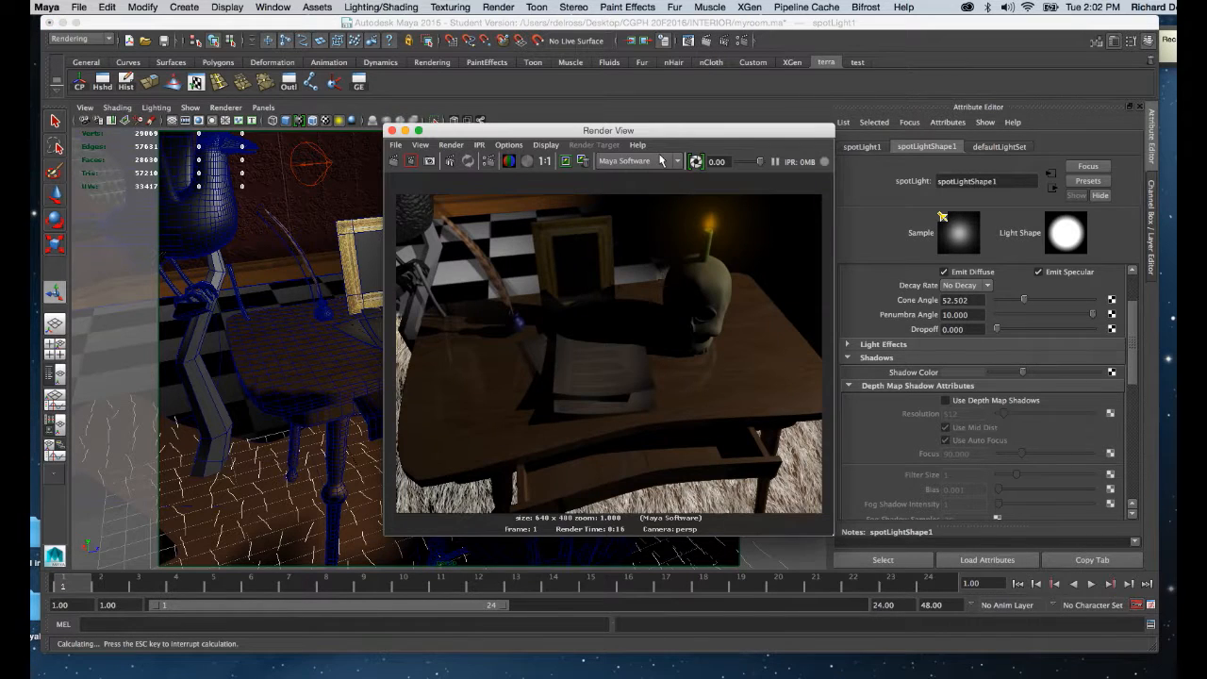